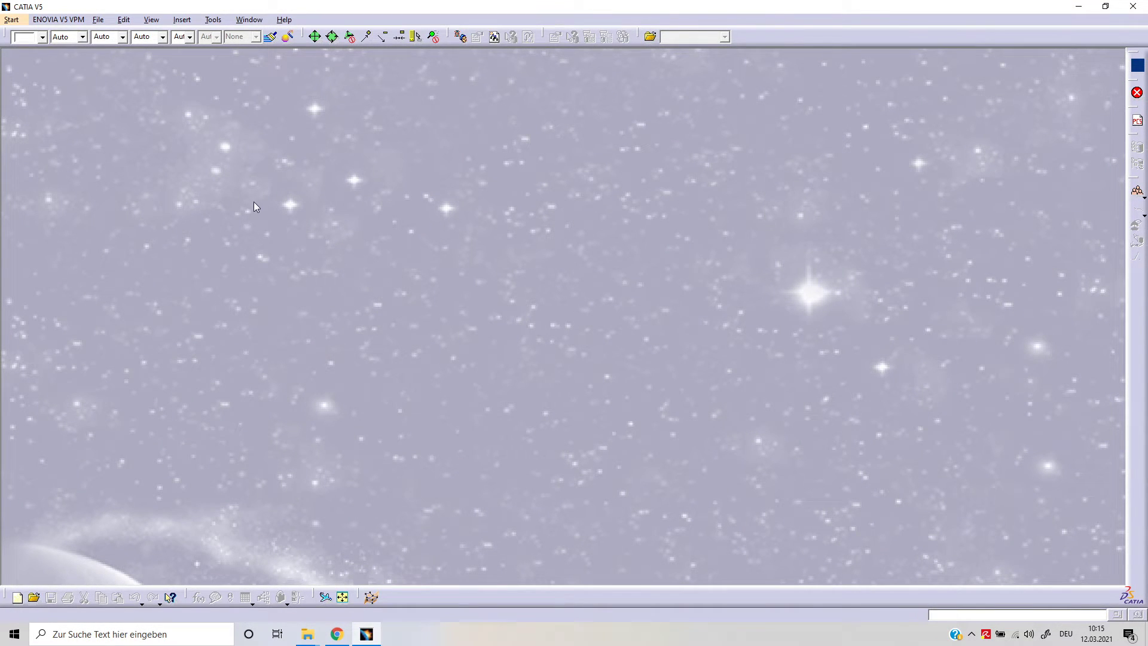
Step: Create a new Part Design part with the default name Part1 and begin a sketch on the xy plane
{"action": "left_click", "coordinate": [23, 22]}
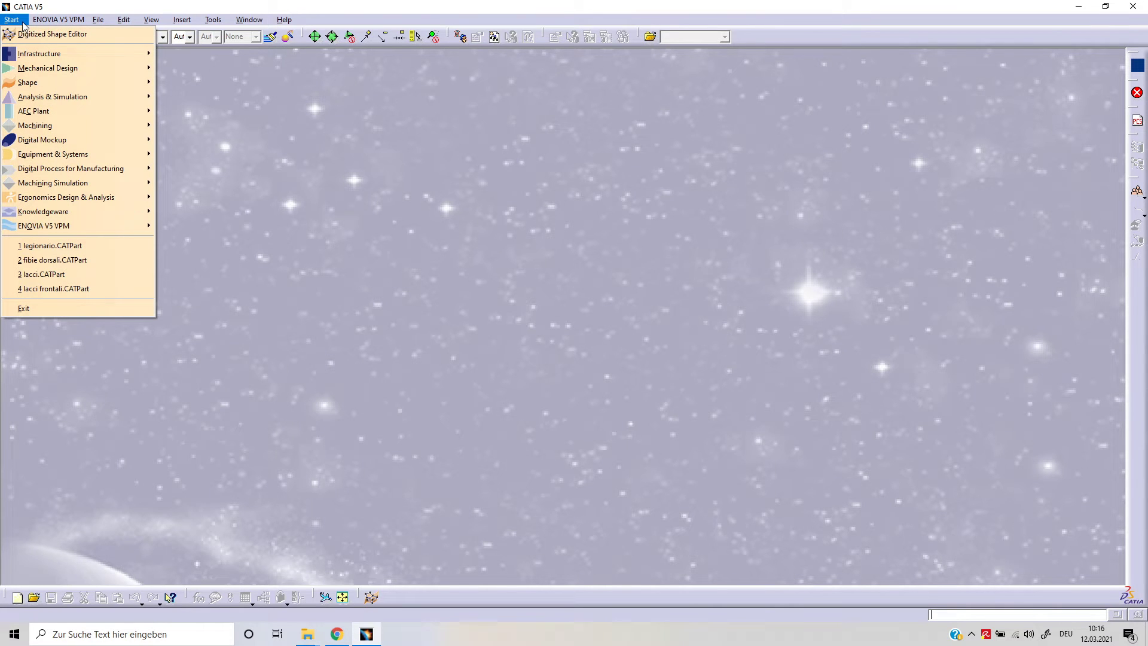
{"action": "mouse_move", "coordinate": [59, 68]}
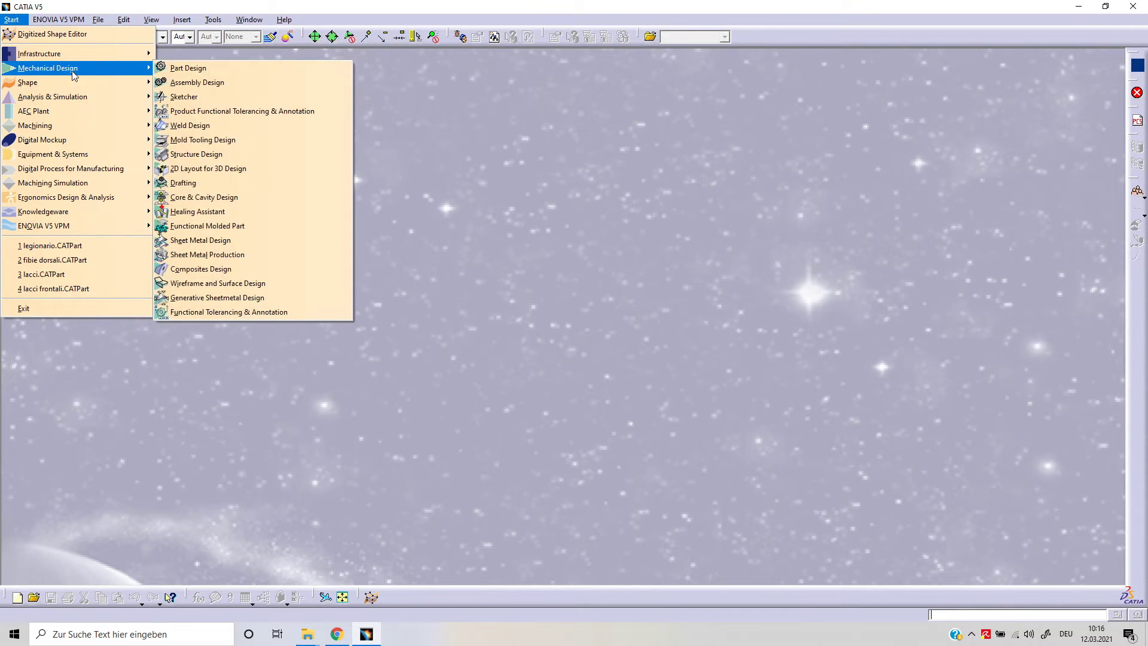
{"action": "left_click", "coordinate": [188, 68]}
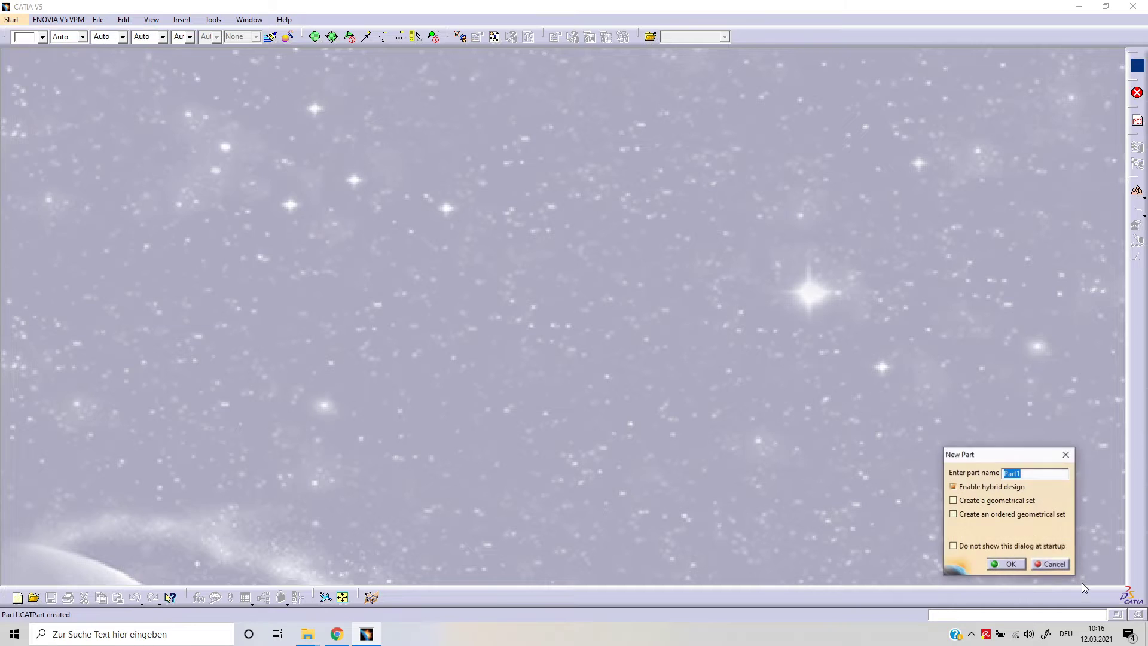
{"action": "left_click", "coordinate": [1008, 564]}
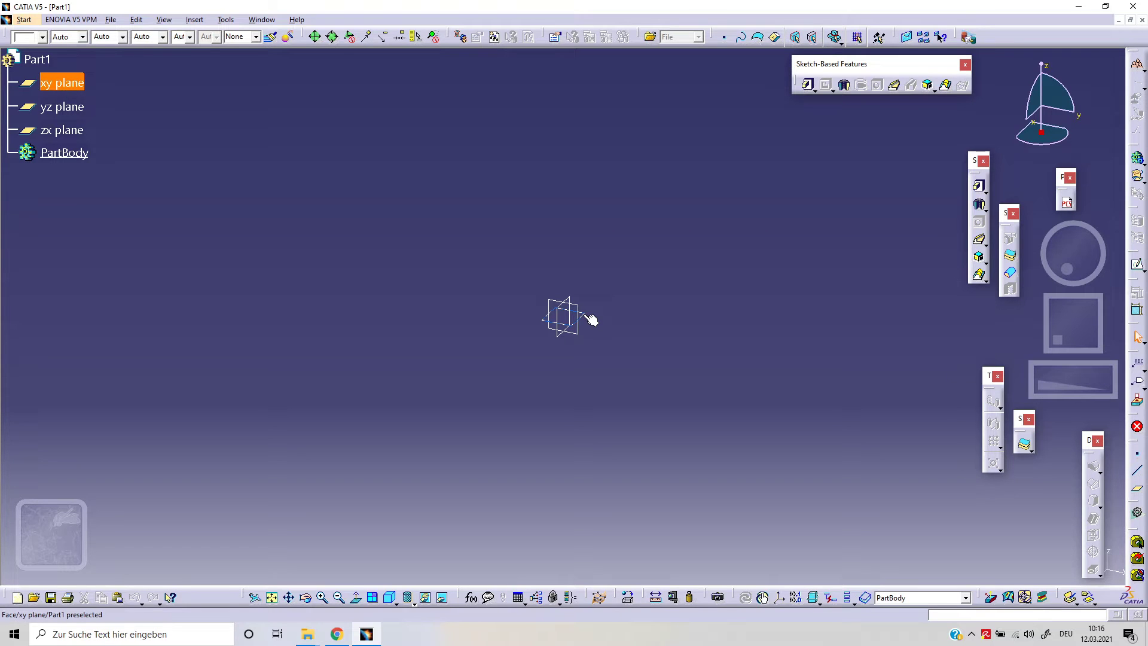
{"action": "left_click", "coordinate": [78, 83]}
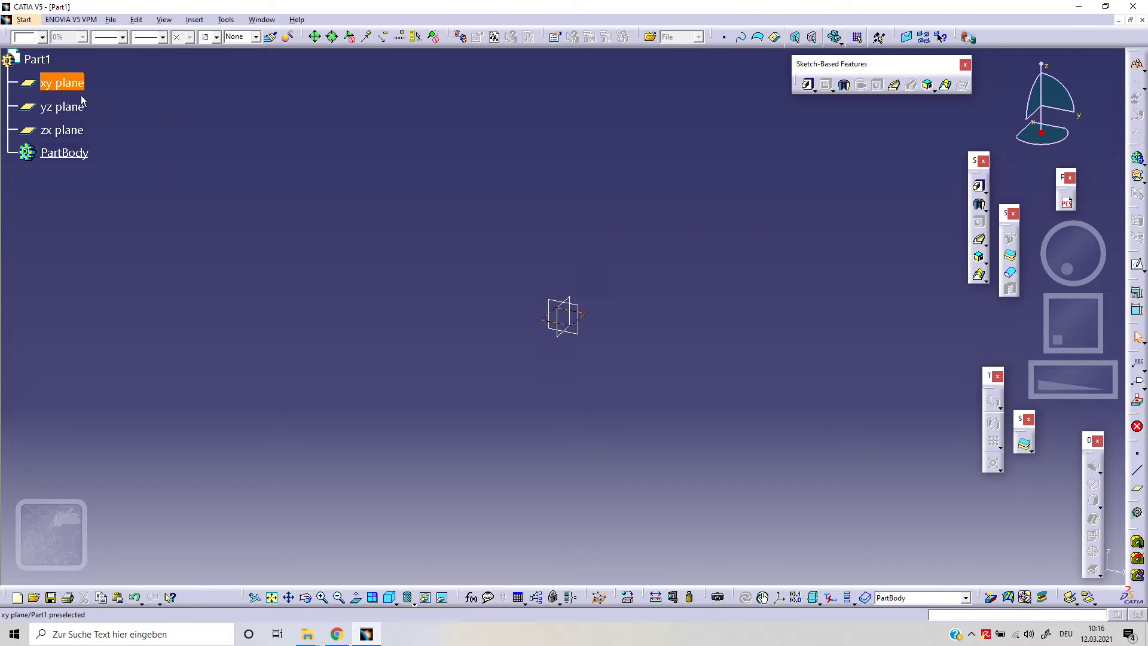
{"action": "left_click", "coordinate": [1138, 265]}
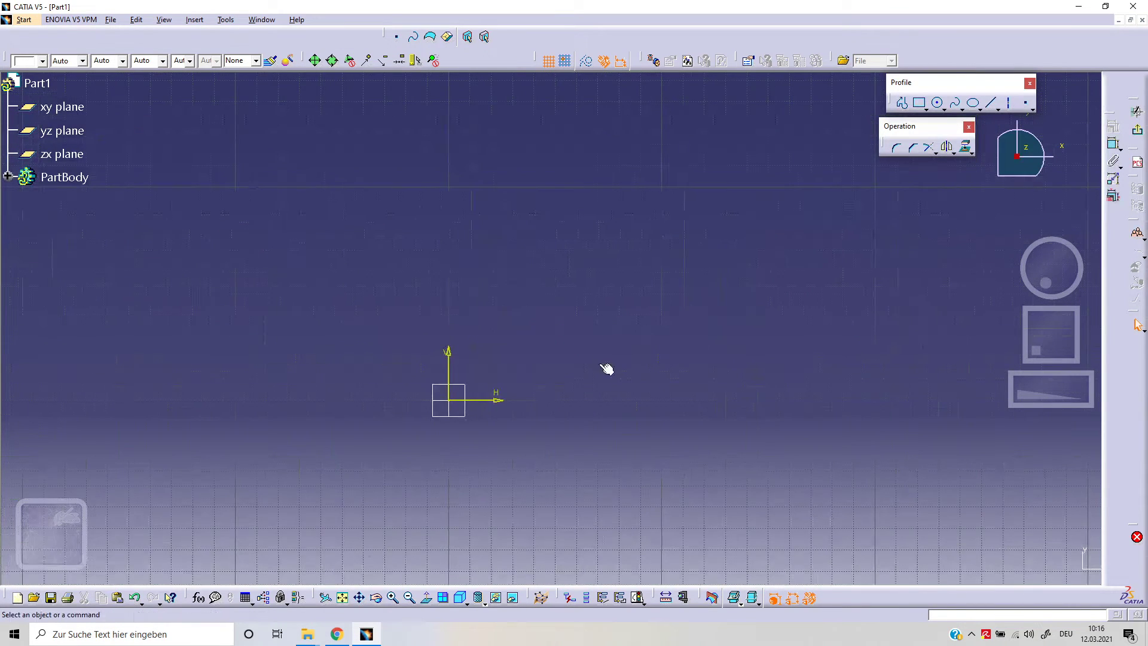
Step: Draw a spline through four control points arching above the origin, then deselect it
{"action": "left_click", "coordinate": [957, 104]}
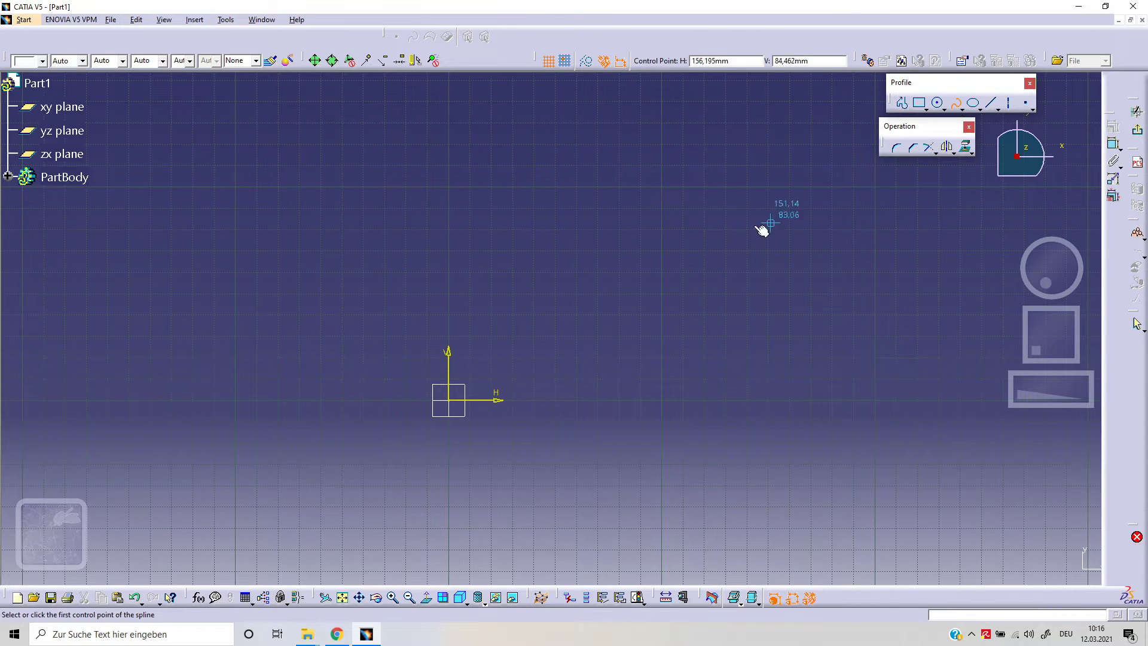
{"action": "left_click", "coordinate": [385, 235]}
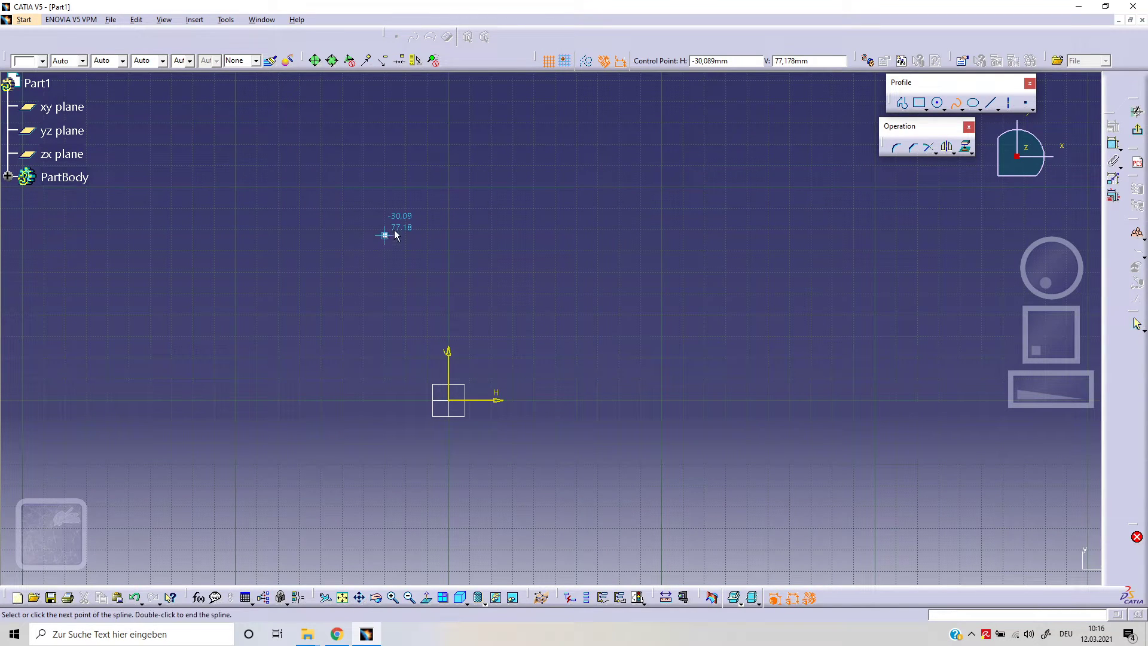
{"action": "left_click", "coordinate": [514, 172]}
{"action": "left_click", "coordinate": [686, 223]}
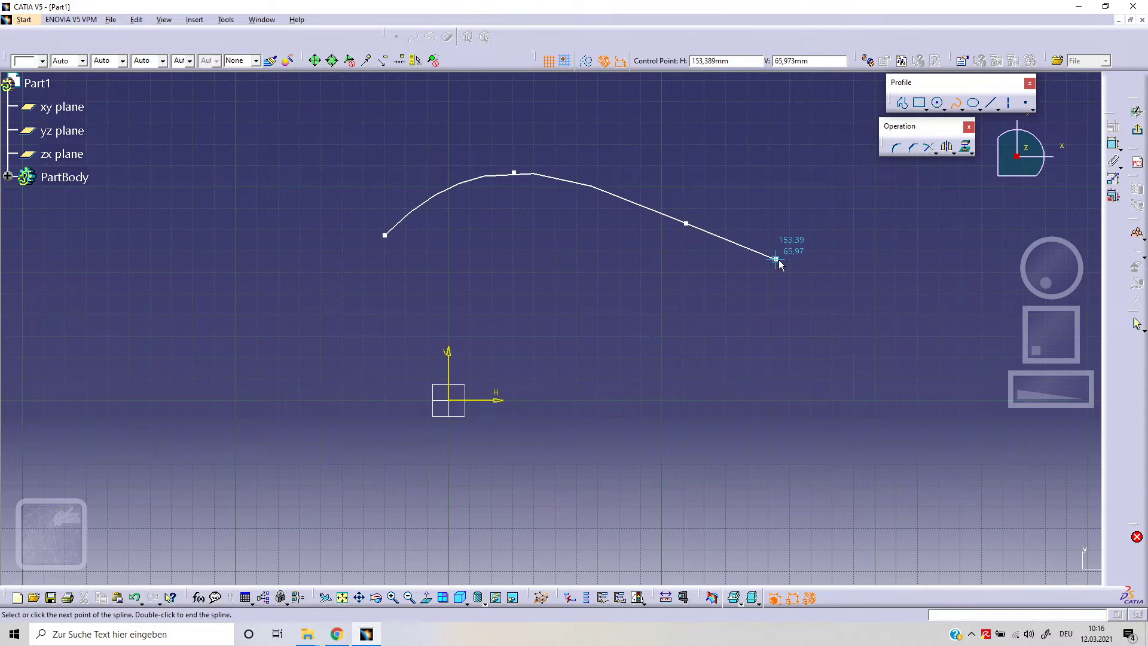
{"action": "left_click", "coordinate": [816, 259]}
{"action": "key", "text": "Escape"}
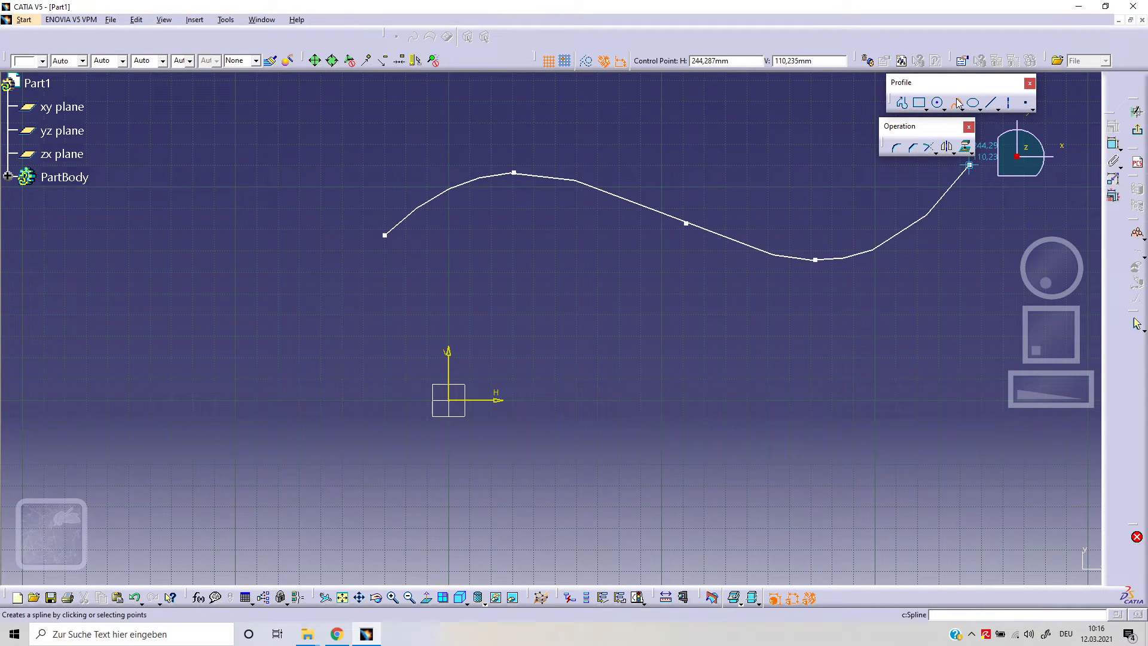
{"action": "left_click", "coordinate": [731, 397]}
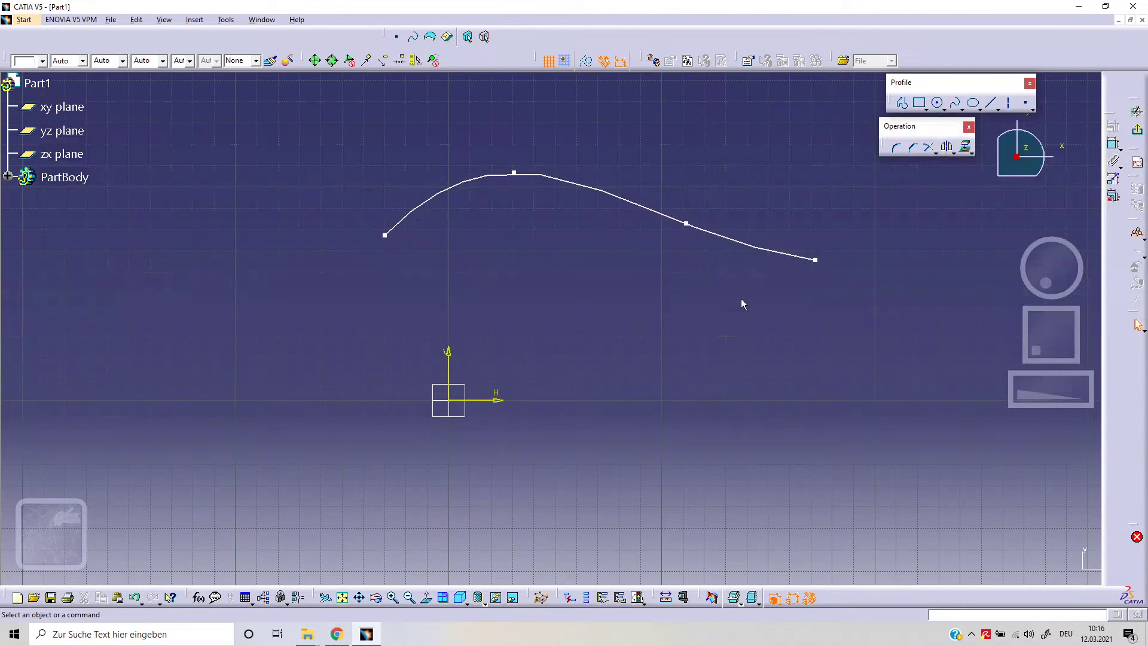
Step: Nudge the spline right and down, then drag its middle point down and upper point into an S-curve
{"action": "left_click", "coordinate": [770, 258]}
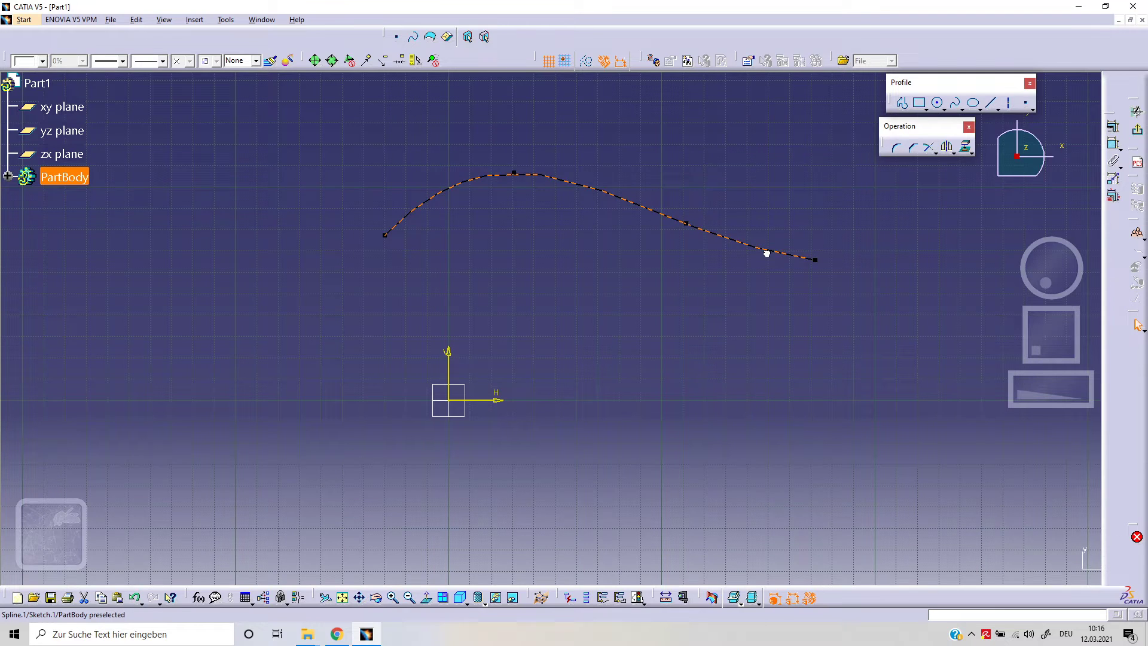
{"action": "mouse_move", "coordinate": [764, 253]}
{"action": "left_mouse_down"}
{"action": "mouse_move", "coordinate": [777, 267]}
{"action": "mouse_move", "coordinate": [789, 238]}
{"action": "mouse_move", "coordinate": [747, 237]}
{"action": "mouse_move", "coordinate": [754, 287]}
{"action": "mouse_move", "coordinate": [773, 258]}
{"action": "left_mouse_up"}
{"action": "left_click", "coordinate": [706, 246]}
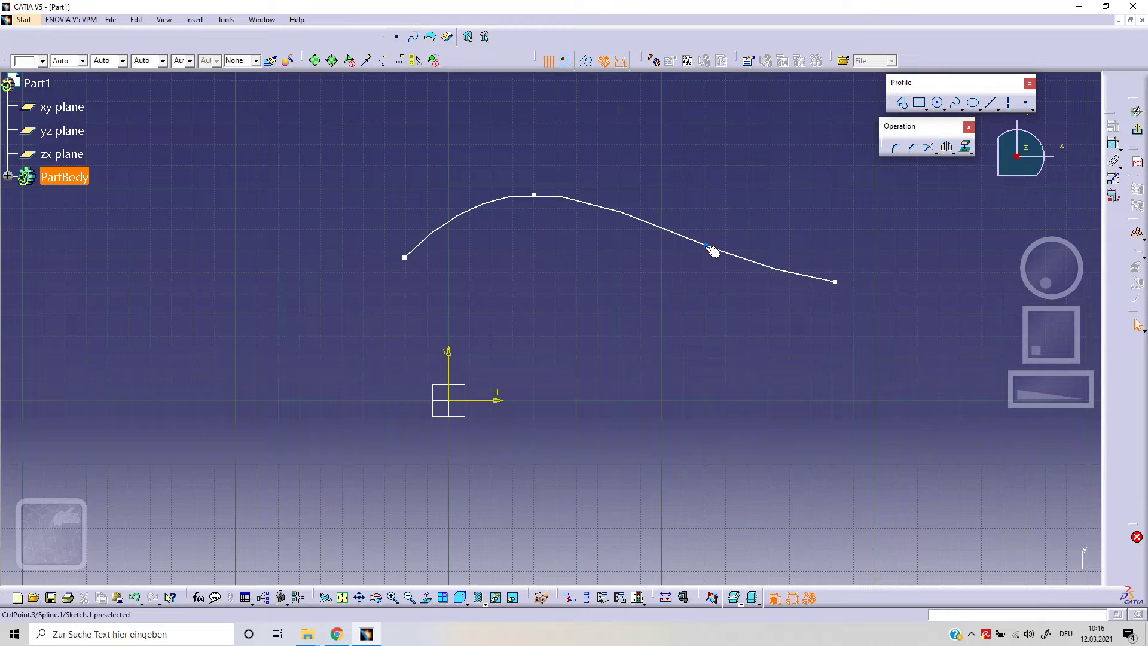
{"action": "mouse_move", "coordinate": [706, 246]}
{"action": "left_mouse_down"}
{"action": "mouse_move", "coordinate": [705, 274]}
{"action": "mouse_move", "coordinate": [707, 213]}
{"action": "mouse_move", "coordinate": [694, 291]}
{"action": "mouse_move", "coordinate": [710, 266]}
{"action": "left_mouse_up"}
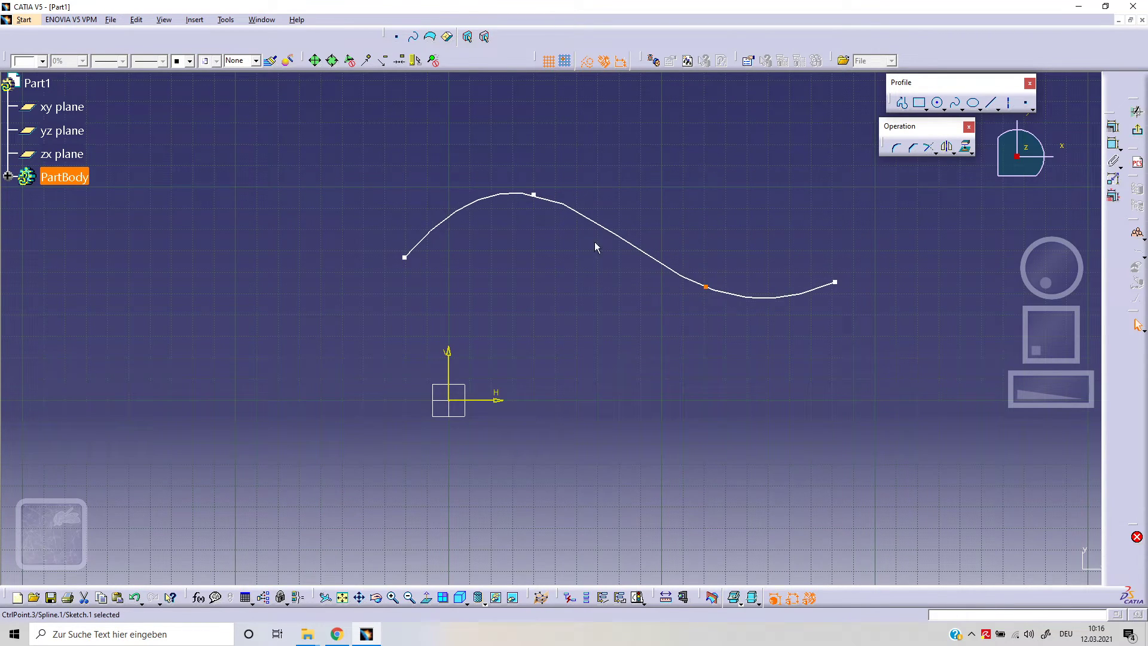
{"action": "mouse_move", "coordinate": [533, 195]}
{"action": "left_mouse_down"}
{"action": "mouse_move", "coordinate": [546, 197]}
{"action": "mouse_move", "coordinate": [533, 192]}
{"action": "mouse_move", "coordinate": [536, 226]}
{"action": "mouse_move", "coordinate": [541, 198]}
{"action": "left_mouse_up"}
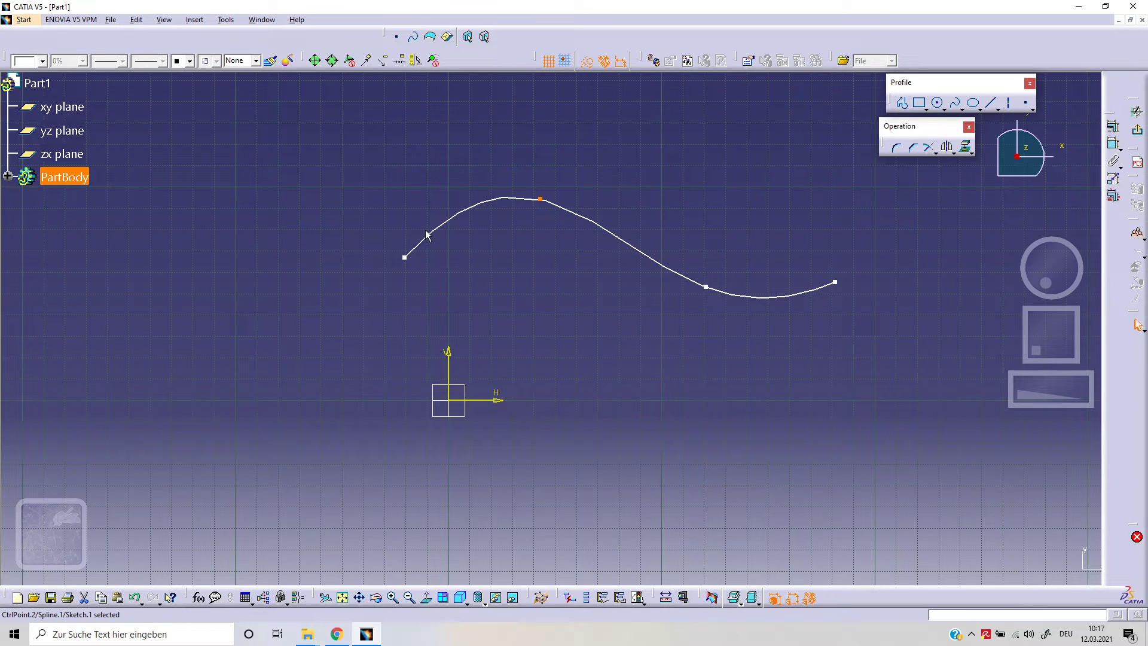
{"action": "left_click", "coordinate": [718, 390]}
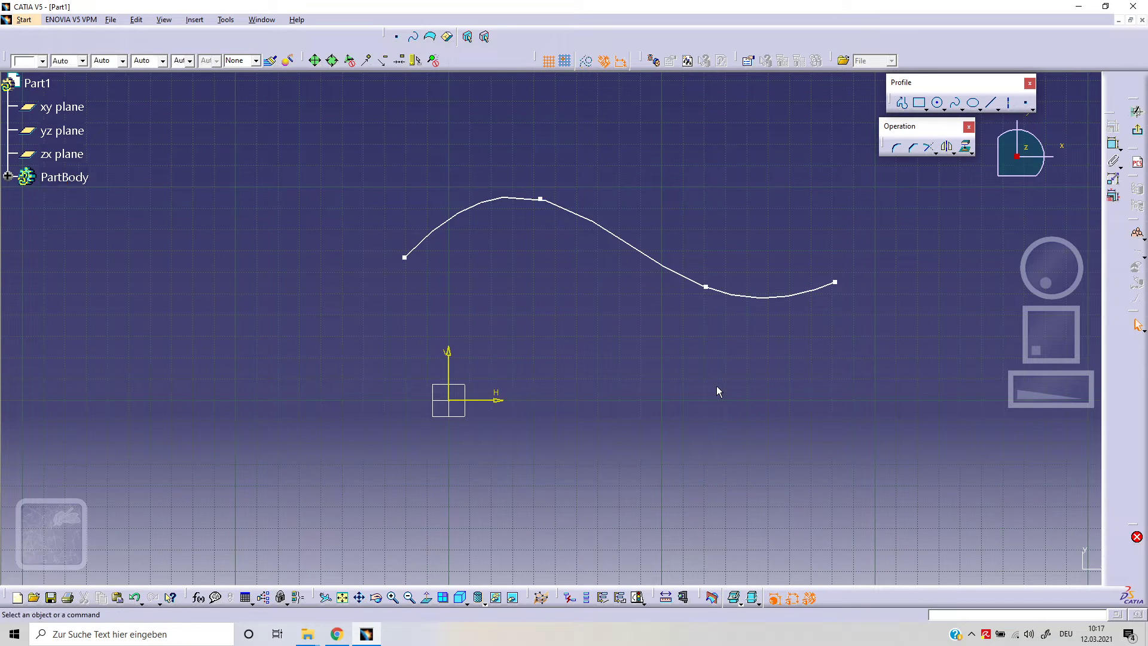
Step: In Spline Definition, add points after and before CtrlPoint.3, then replace CtrlPoint.7 higher on the curve
{"action": "double_click", "coordinate": [752, 304]}
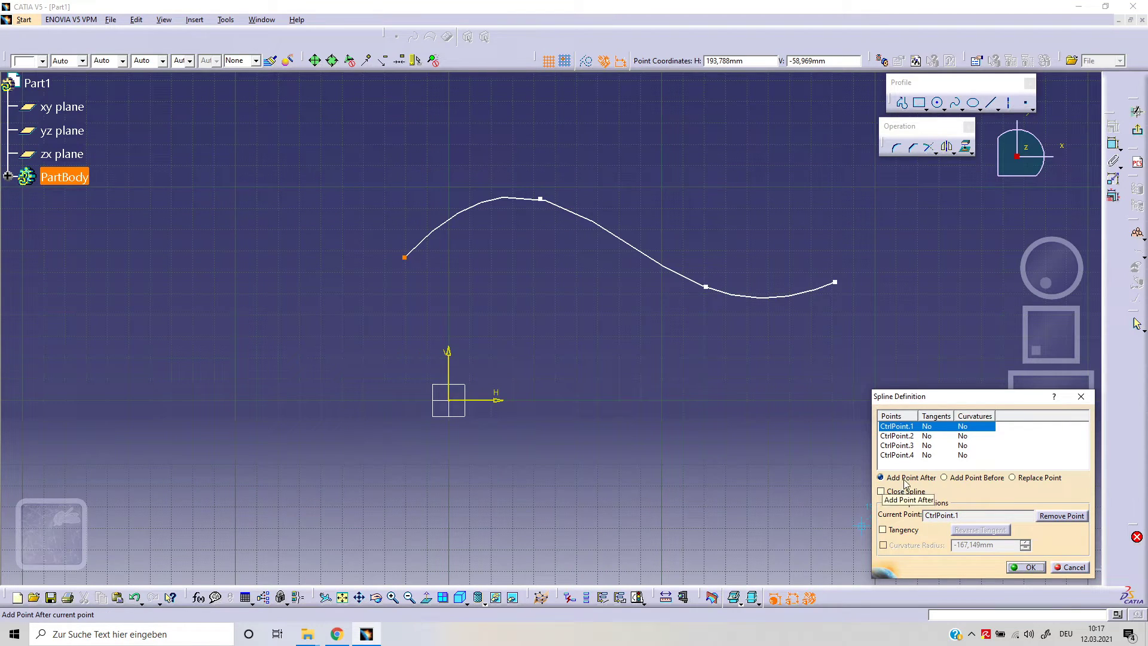
{"action": "left_click", "coordinate": [912, 446]}
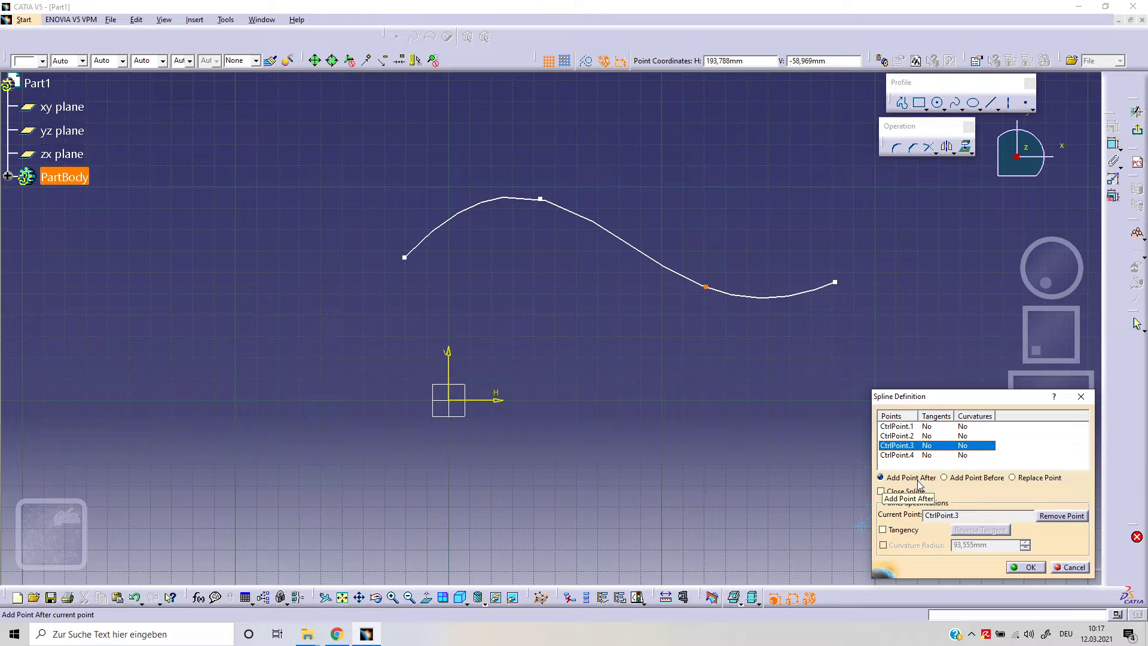
{"action": "left_click", "coordinate": [762, 298]}
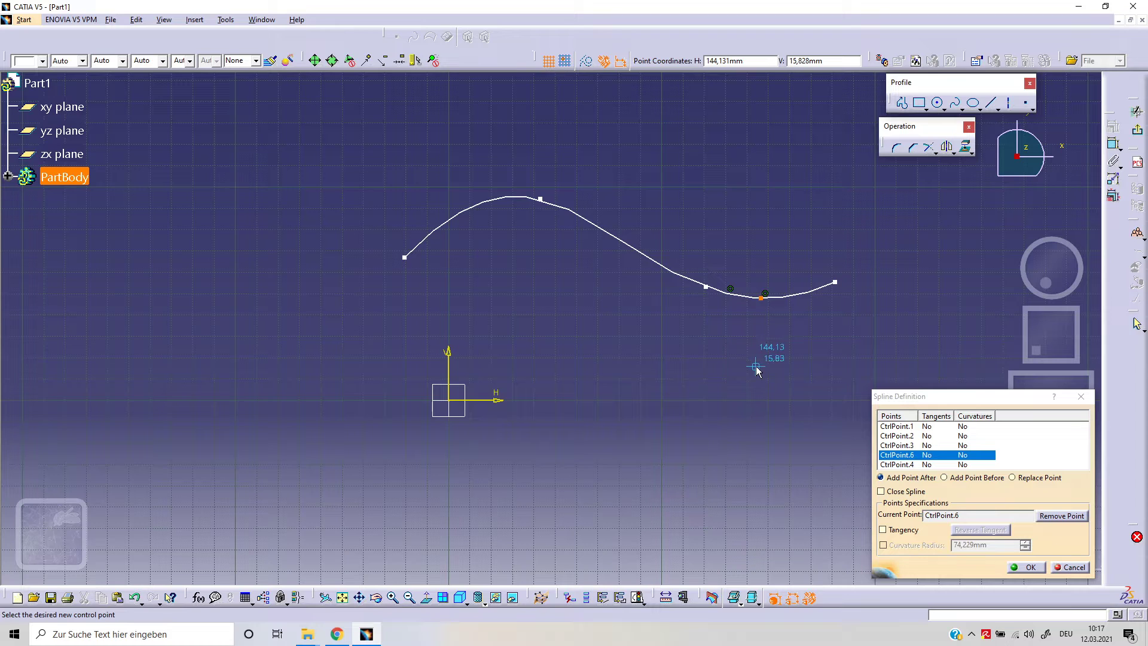
{"action": "left_click", "coordinate": [927, 446]}
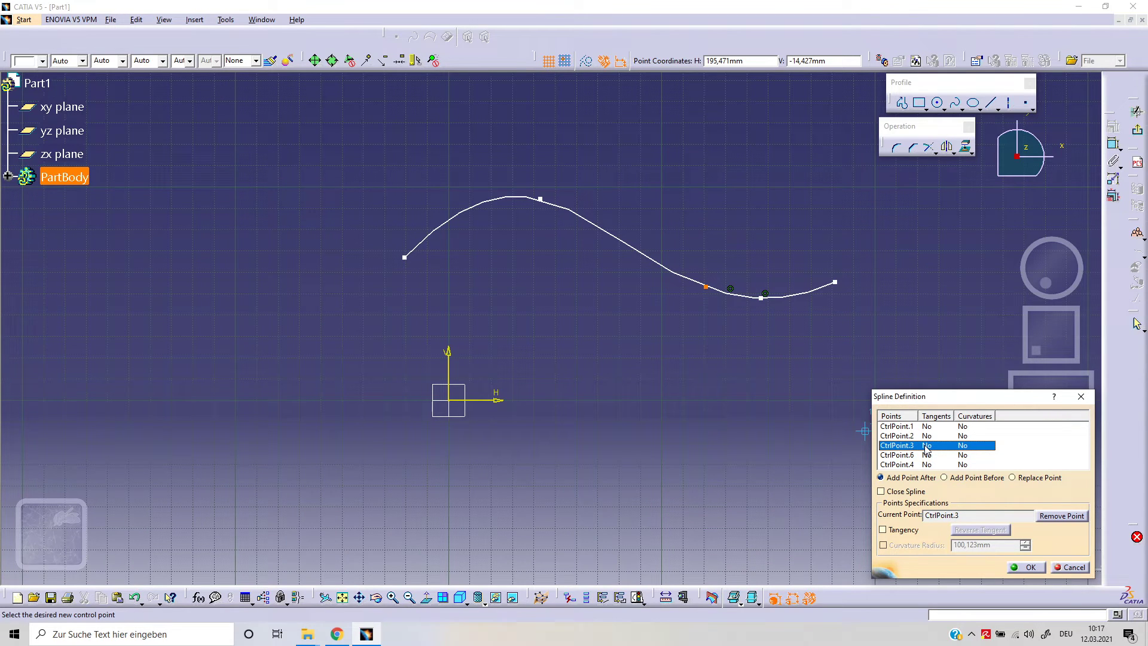
{"action": "left_click", "coordinate": [958, 478]}
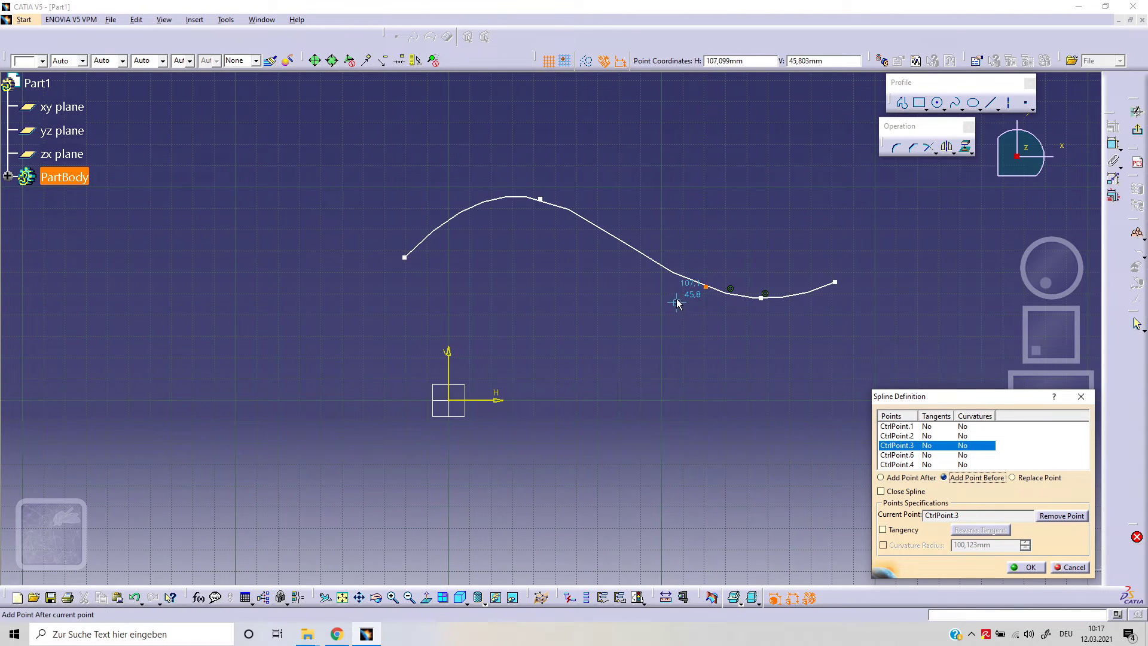
{"action": "left_click", "coordinate": [674, 272]}
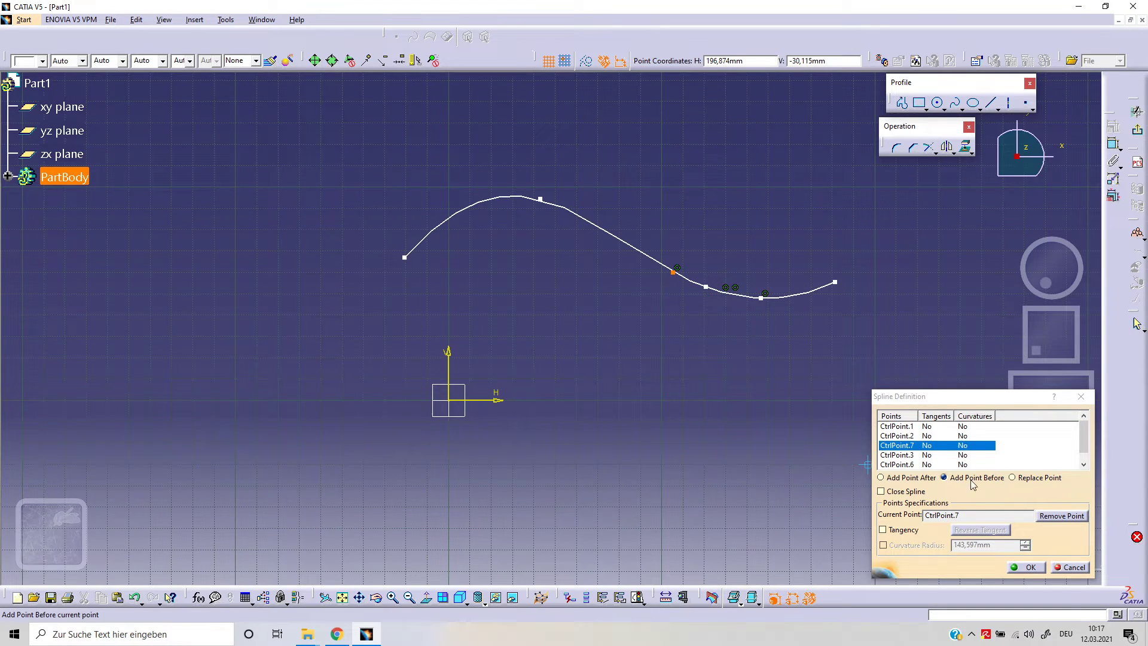
{"action": "left_click", "coordinate": [1012, 477]}
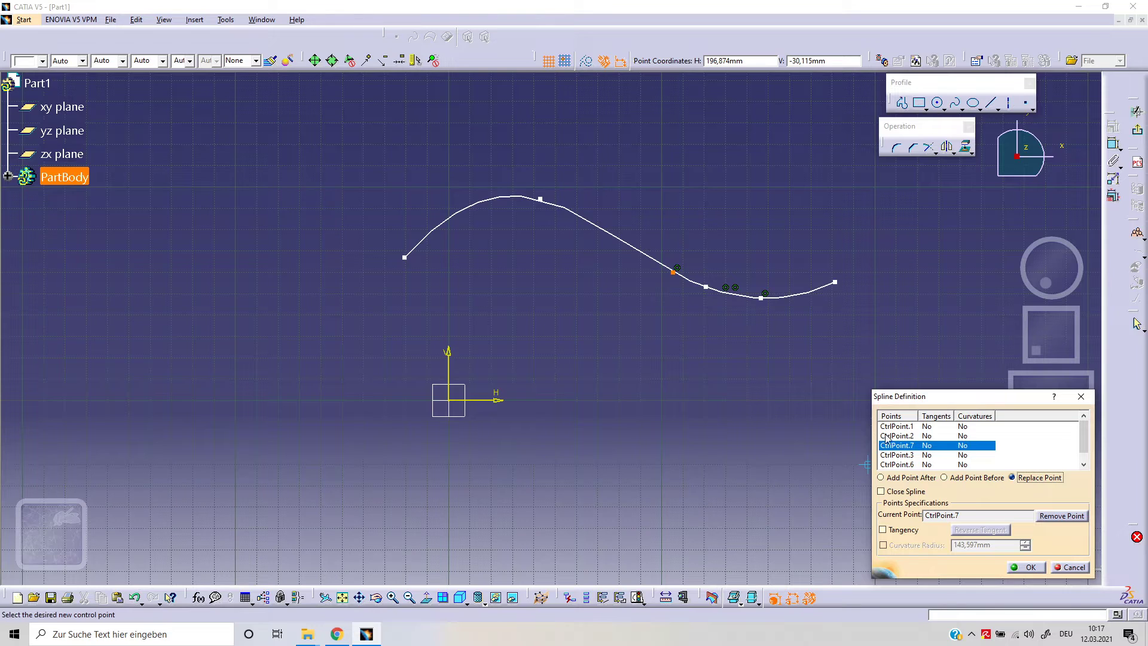
{"action": "left_click", "coordinate": [618, 238]}
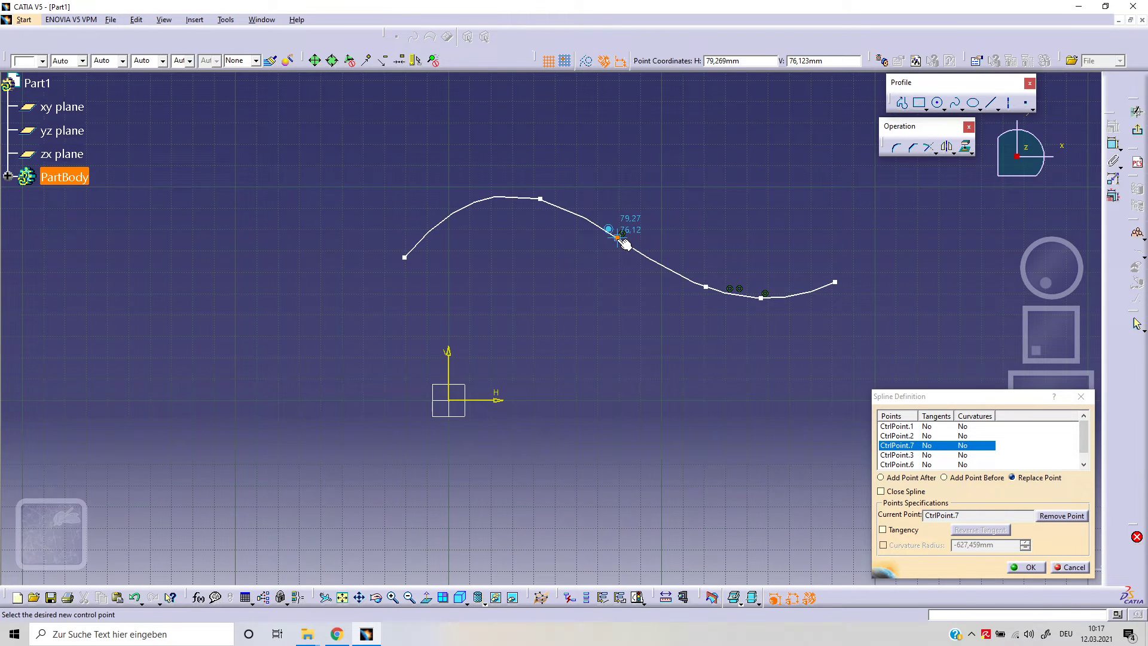
{"action": "left_click", "coordinate": [1023, 568]}
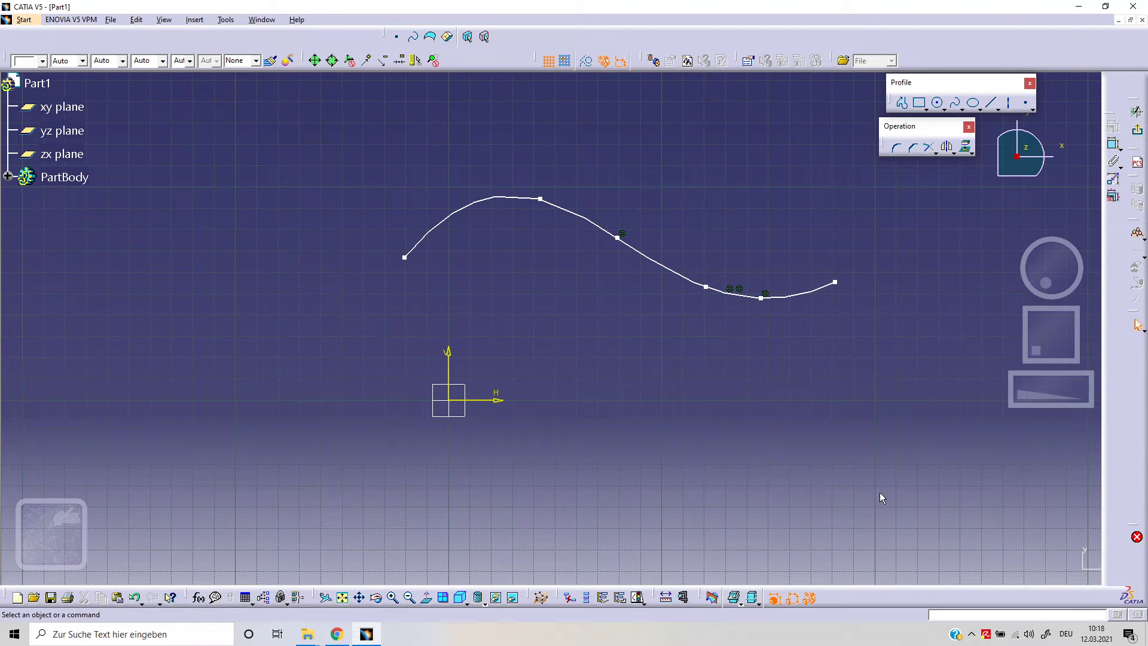
{"action": "double_click", "coordinate": [806, 294]}
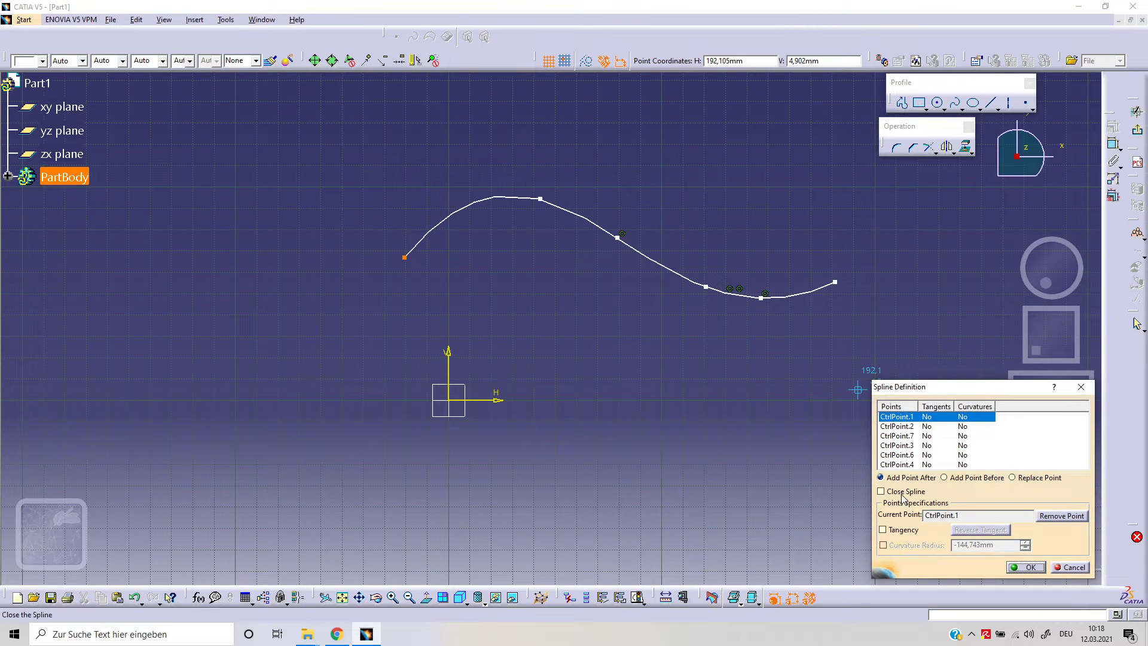
{"action": "left_click", "coordinate": [904, 492]}
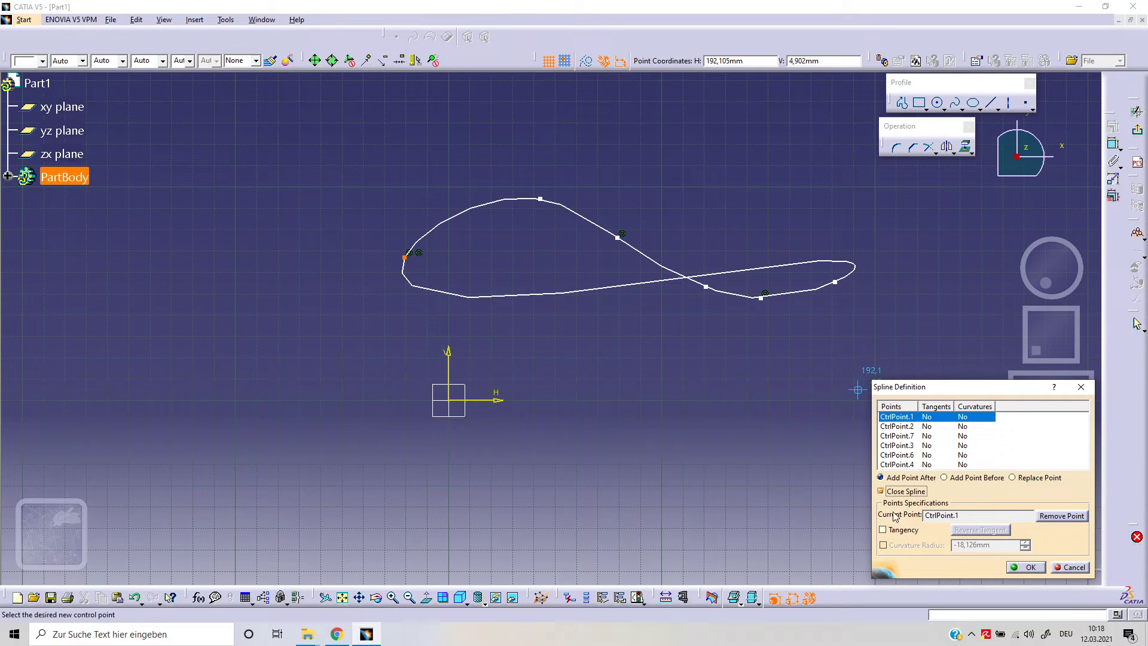
{"action": "left_click", "coordinate": [909, 493]}
{"action": "left_click", "coordinate": [908, 493]}
{"action": "left_click", "coordinate": [909, 493]}
{"action": "left_click", "coordinate": [908, 493]}
{"action": "left_click", "coordinate": [909, 493]}
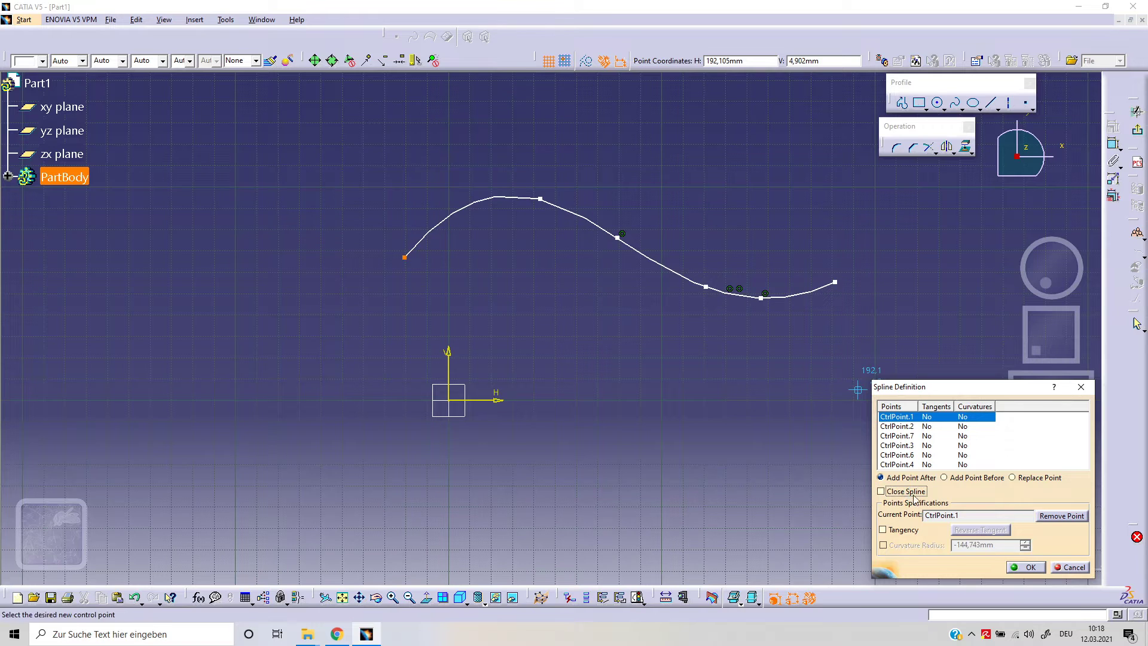
{"action": "left_click", "coordinate": [1015, 565]}
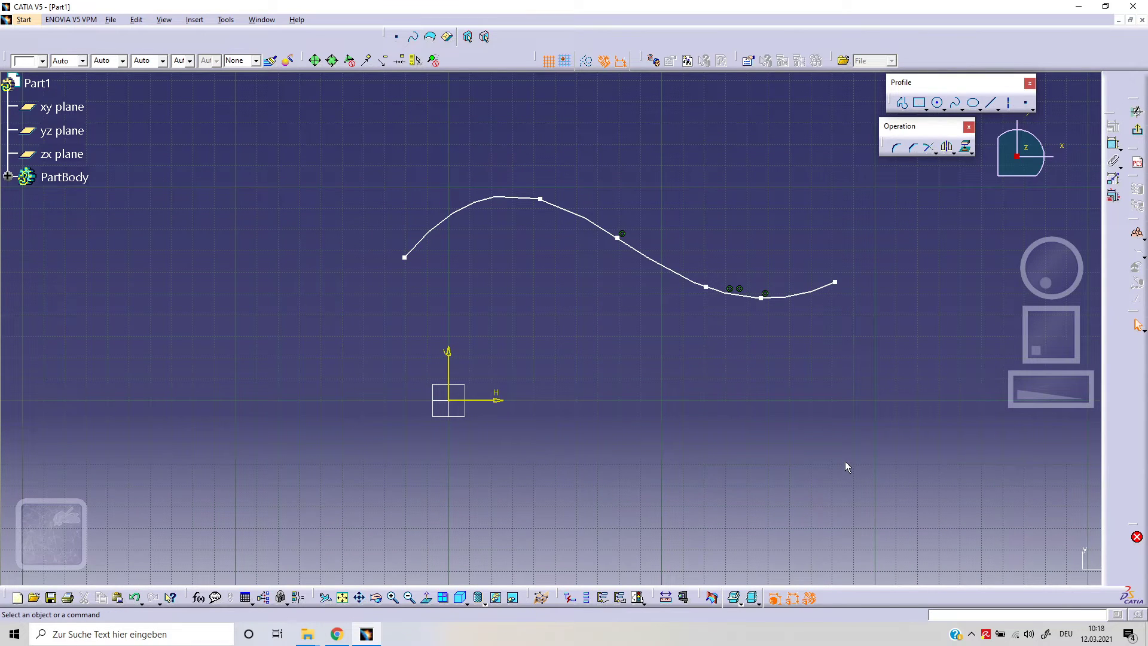
Step: Draw an upper horizontal line and fix it in place with a Fix constraint
{"action": "mouse_move", "coordinate": [889, 379]}
{"action": "middle_mouse_down"}
{"action": "mouse_move", "coordinate": [810, 361]}
{"action": "mouse_move", "coordinate": [713, 262]}
{"action": "middle_mouse_up"}
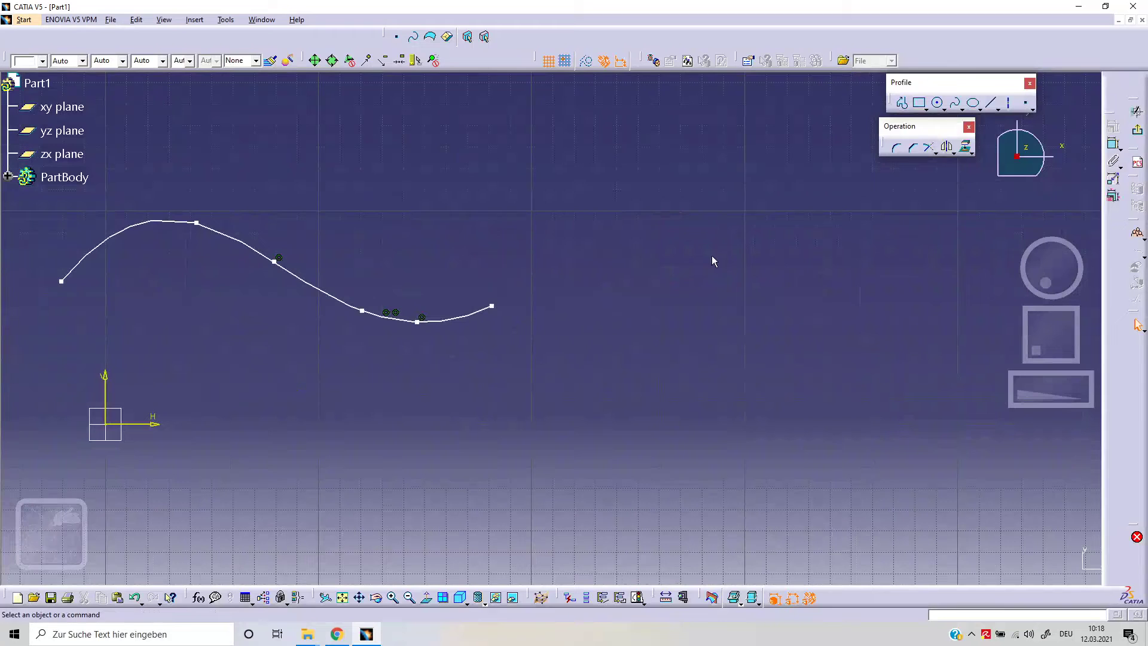
{"action": "left_click", "coordinate": [992, 102]}
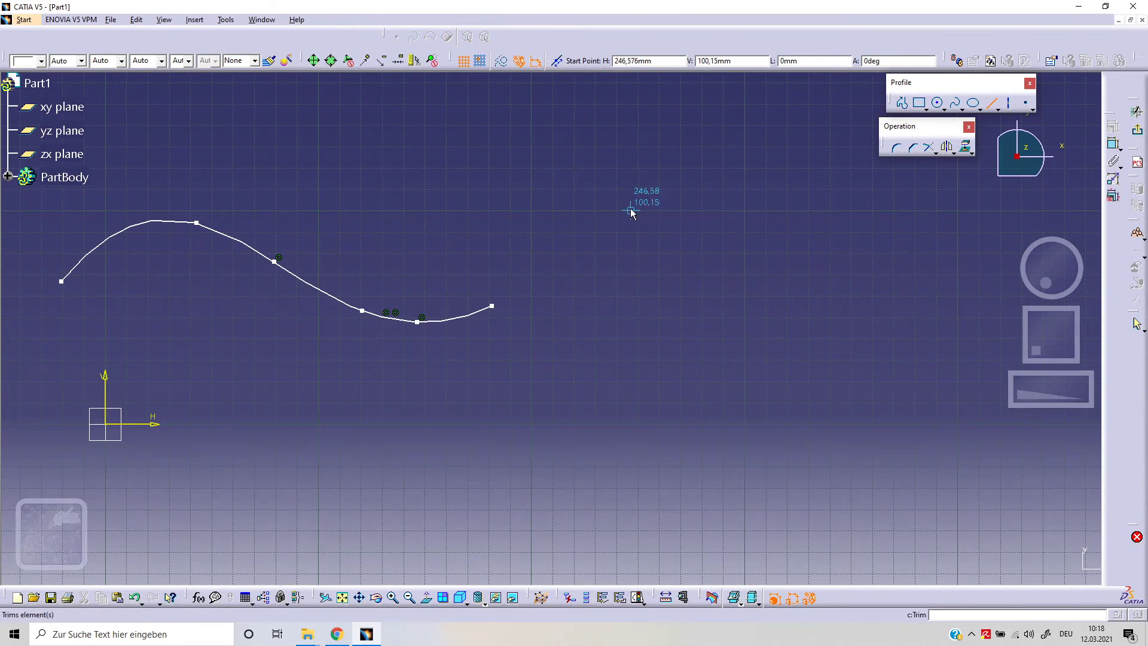
{"action": "left_click", "coordinate": [631, 210]}
{"action": "left_click", "coordinate": [745, 210]}
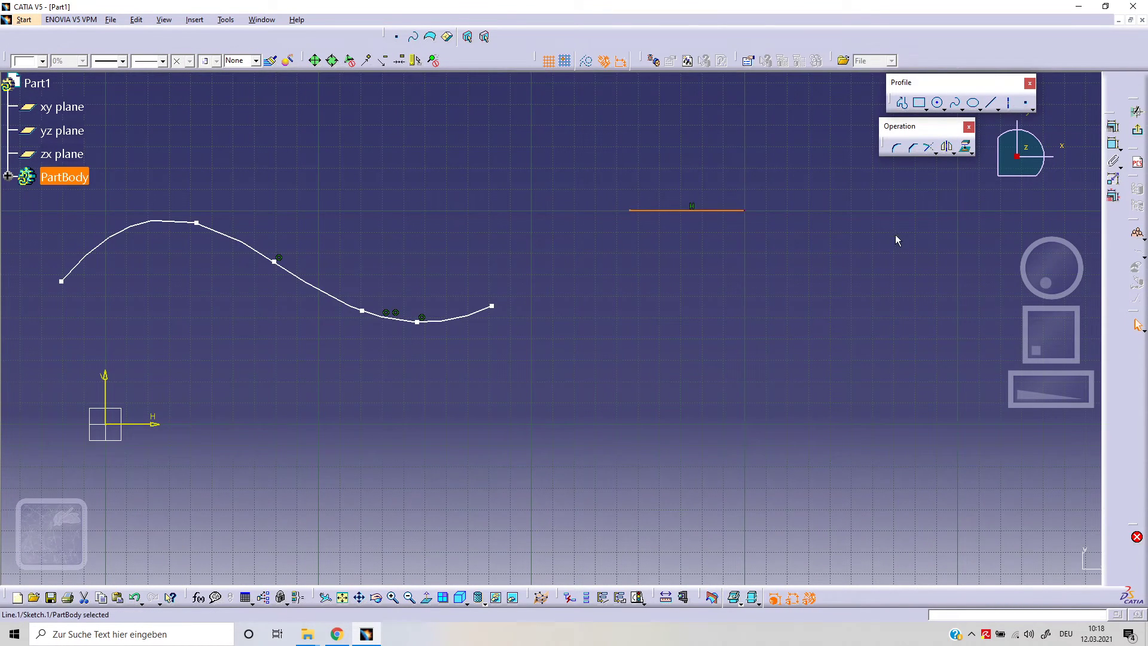
{"action": "middle_click_drag", "start_coordinate": [896, 240], "coordinate": [791, 263]}
{"action": "left_click", "coordinate": [1114, 127]}
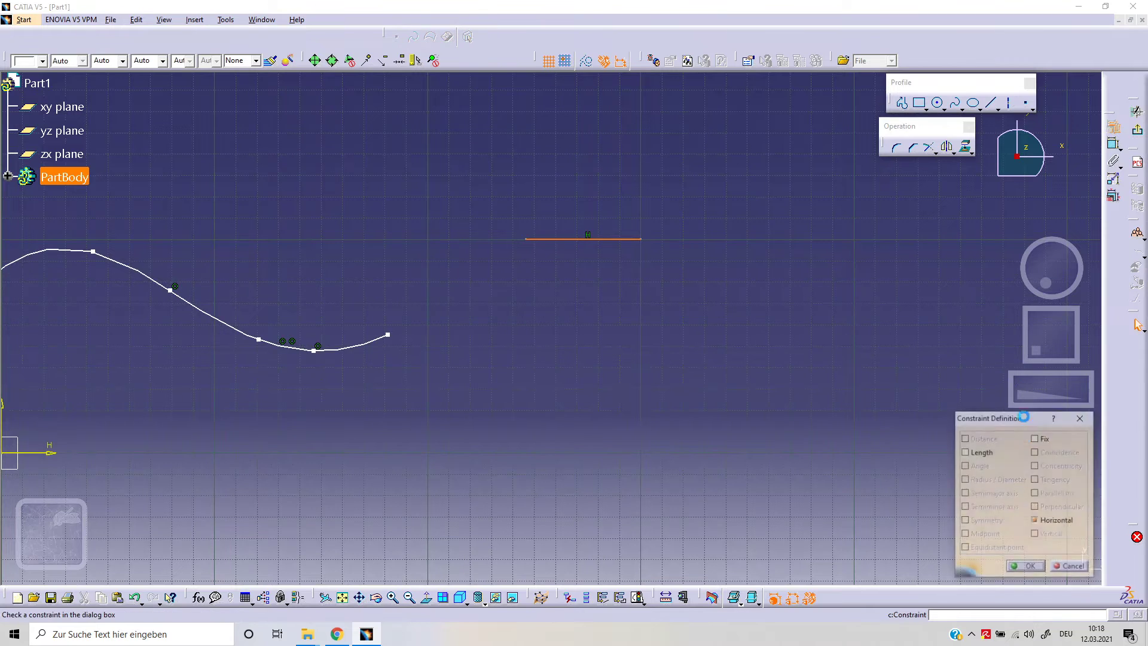
{"action": "left_click", "coordinate": [1036, 439]}
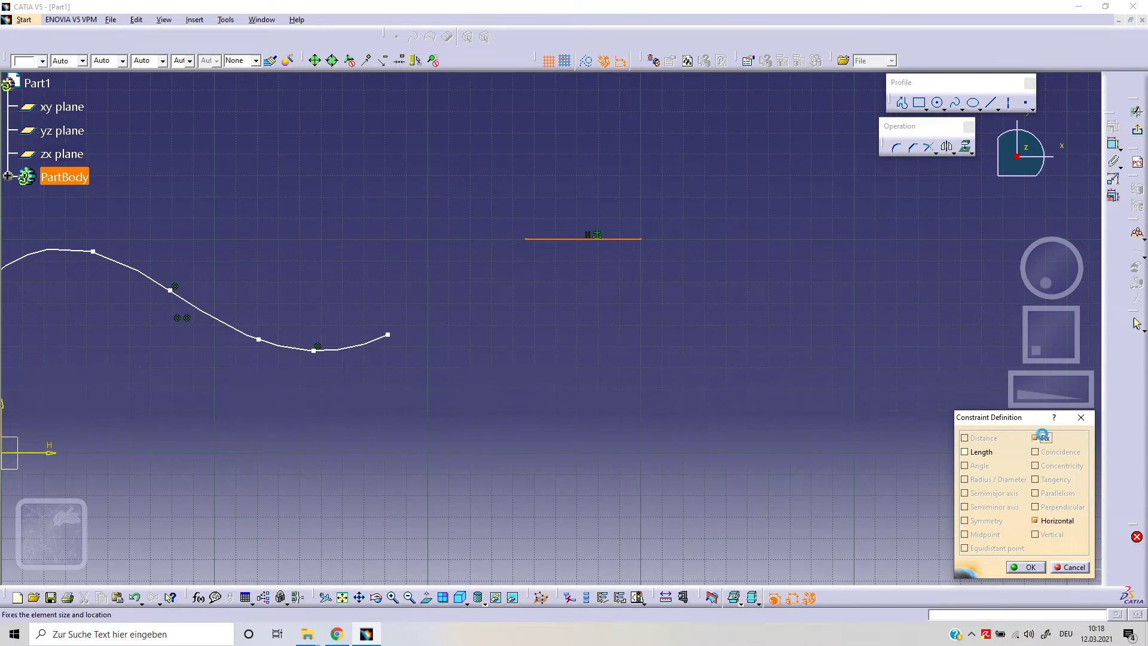
{"action": "left_click", "coordinate": [1030, 568]}
Step: Draw a lower horizontal line and bring up its constraint options to fix it
{"action": "middle_click_drag", "start_coordinate": [872, 410], "coordinate": [639, 366]}
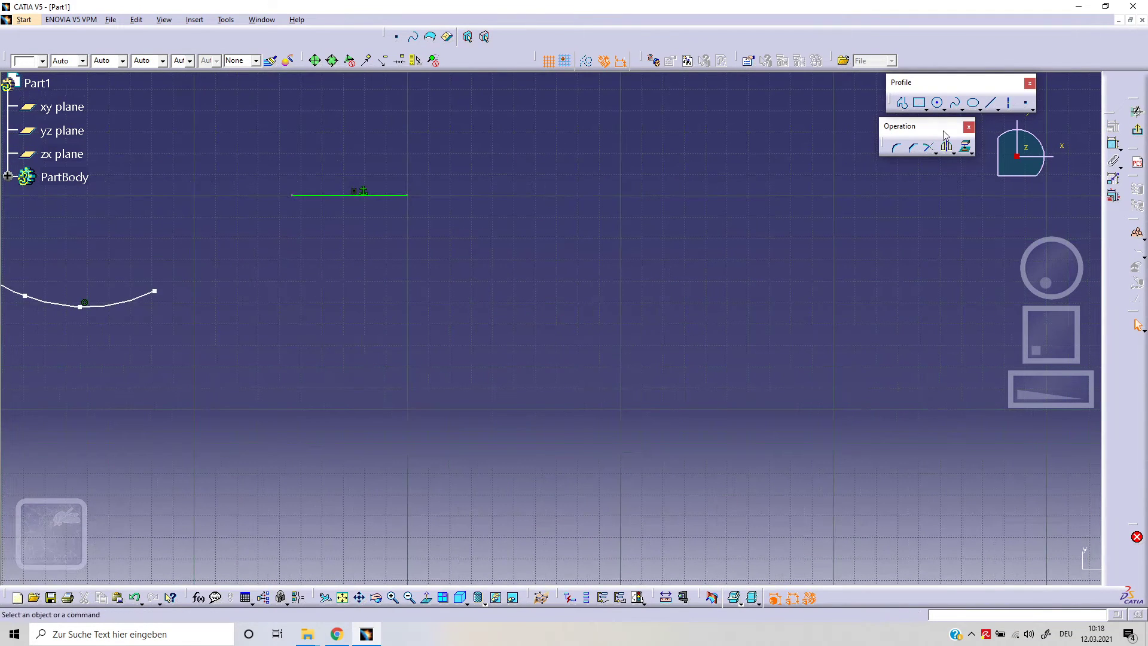
{"action": "left_click", "coordinate": [994, 105]}
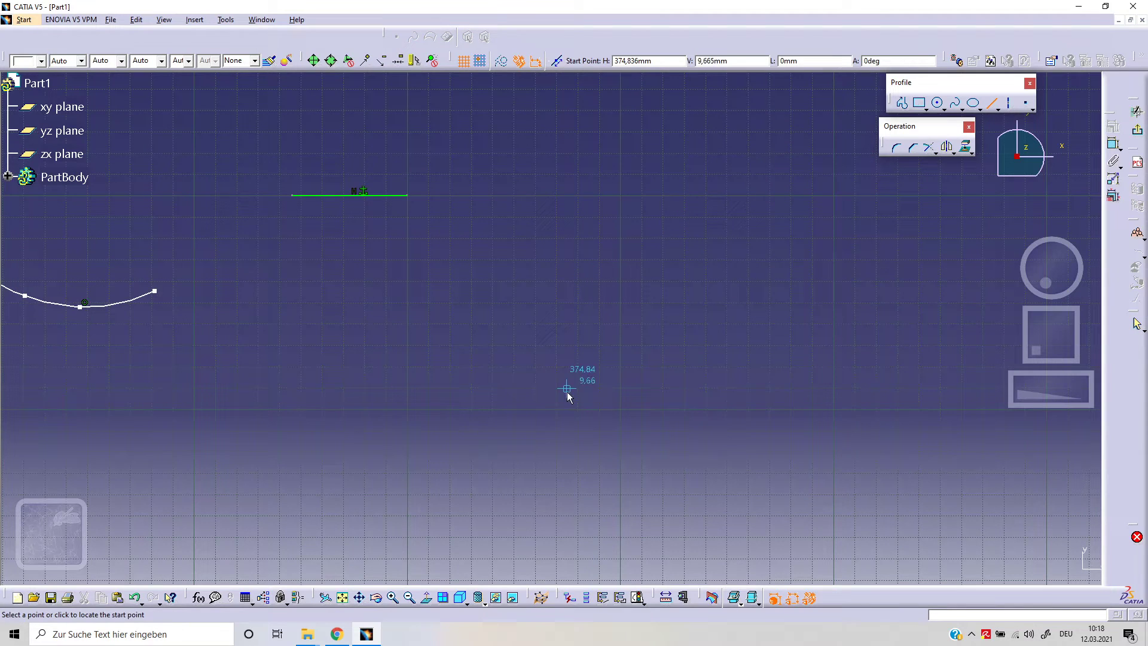
{"action": "left_click", "coordinate": [568, 413]}
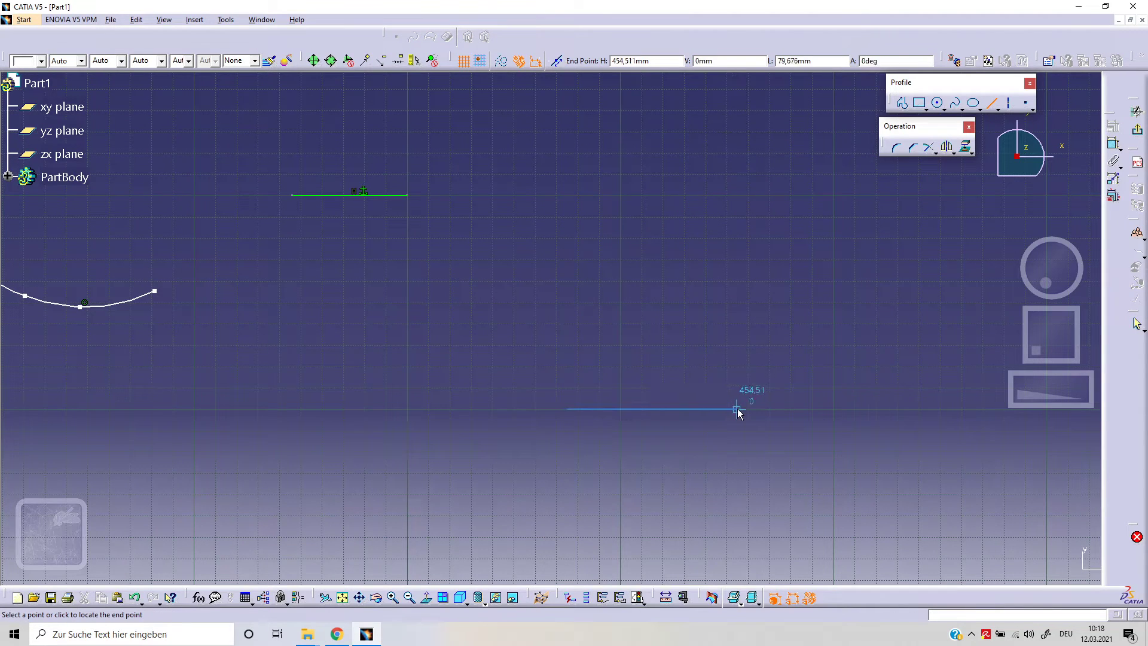
{"action": "left_click", "coordinate": [736, 411]}
{"action": "left_click", "coordinate": [1113, 127]}
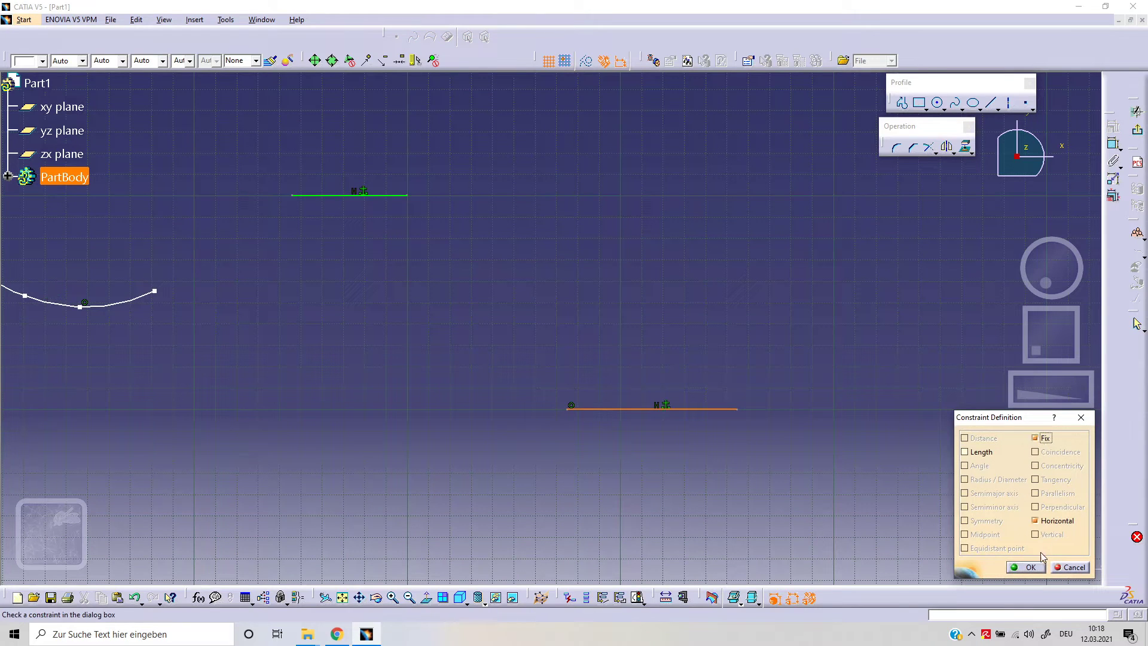
Step: Fix the lower line, then spline from the upper line's right end via two points to the lower line's left end
{"action": "left_click", "coordinate": [1028, 567]}
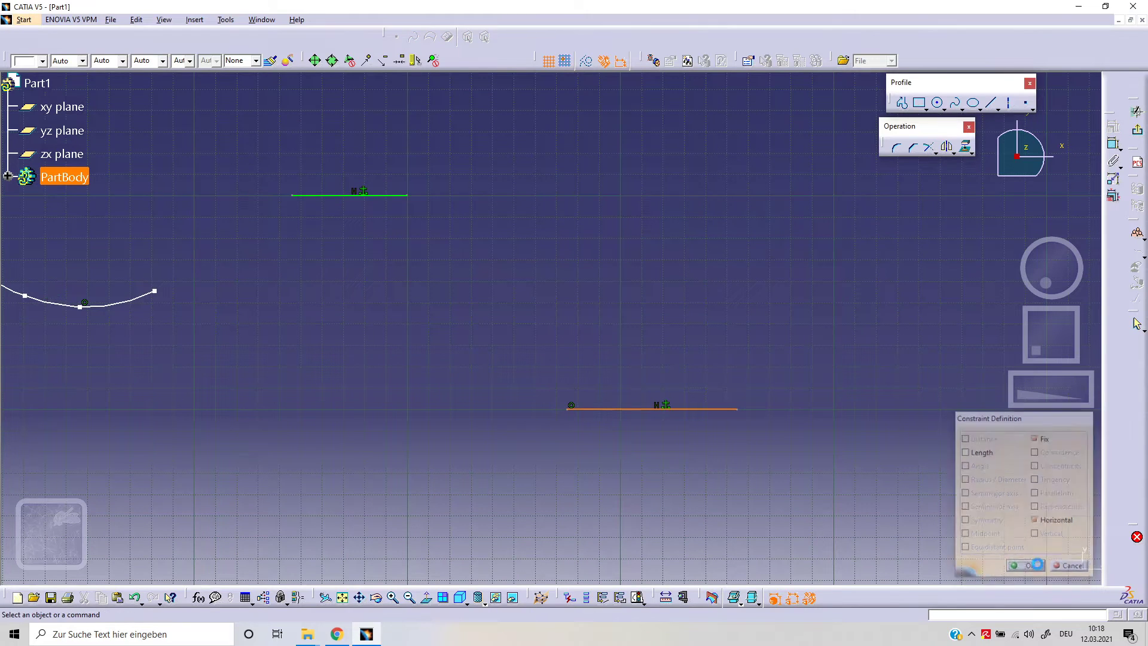
{"action": "left_click", "coordinate": [955, 103]}
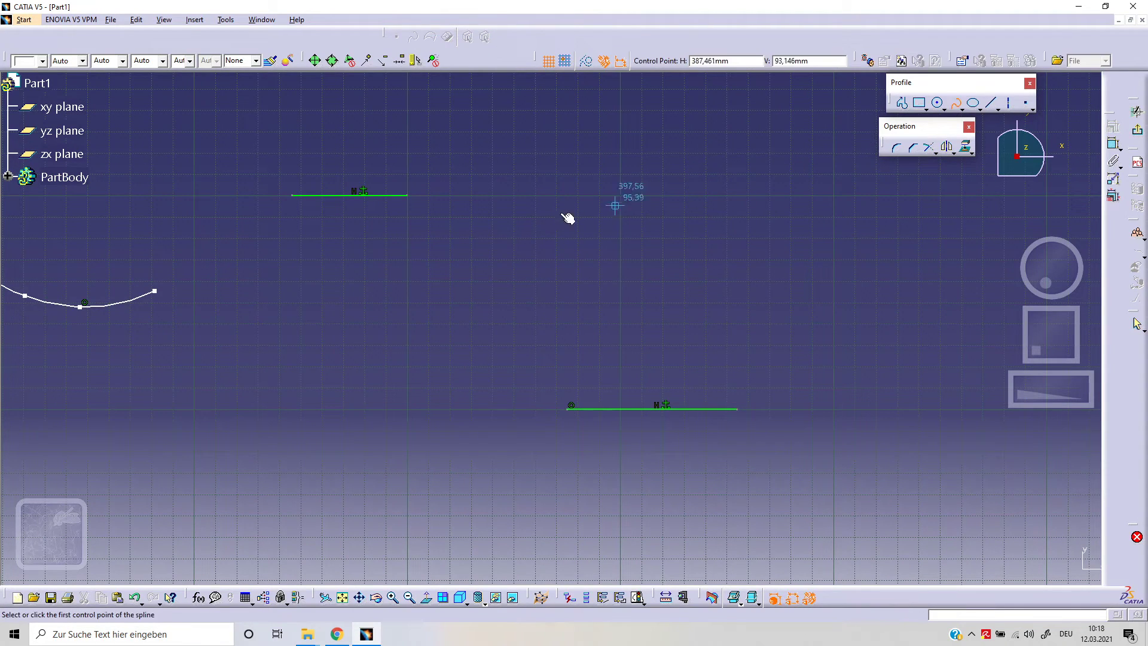
{"action": "left_click", "coordinate": [408, 195]}
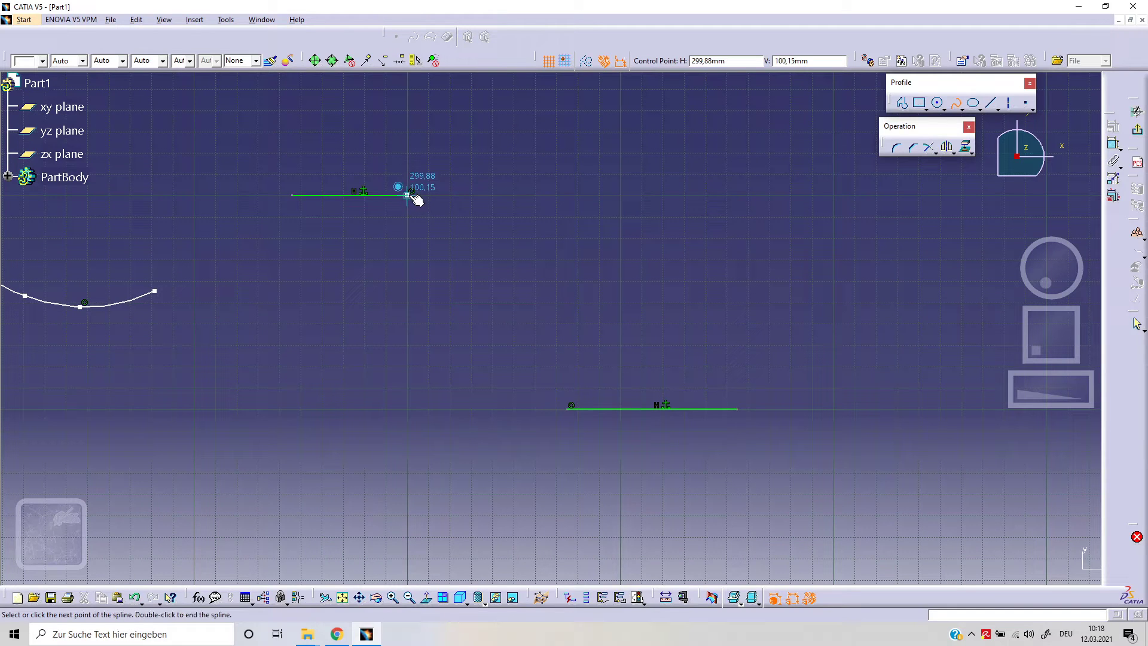
{"action": "left_click", "coordinate": [494, 228]}
{"action": "left_click", "coordinate": [502, 329]}
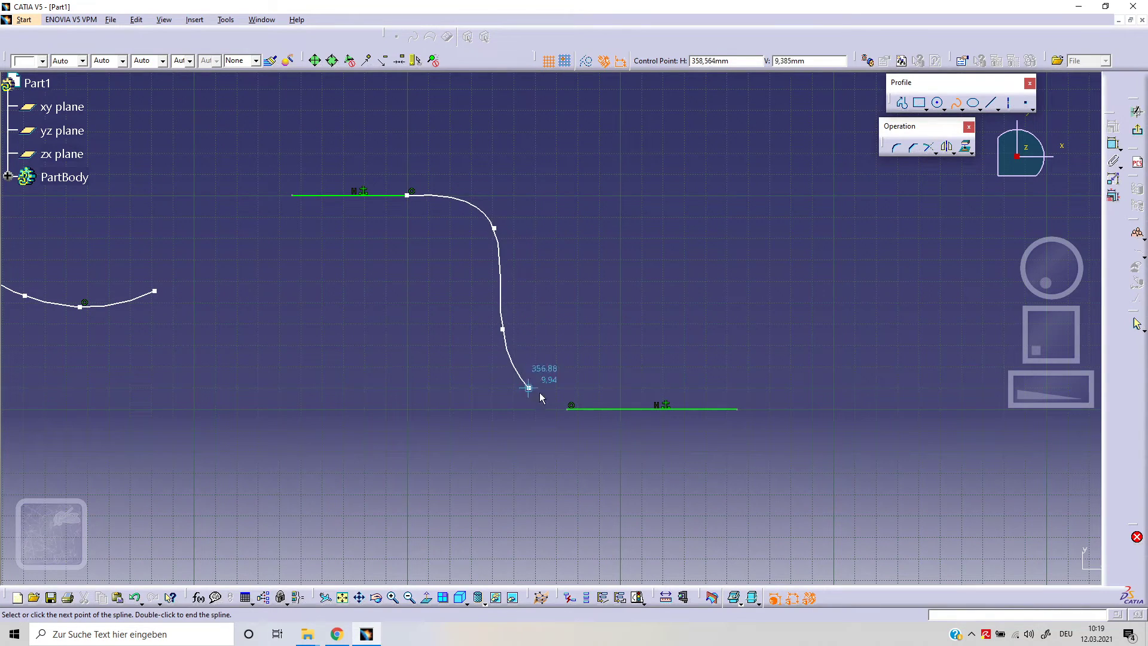
{"action": "left_click", "coordinate": [568, 409]}
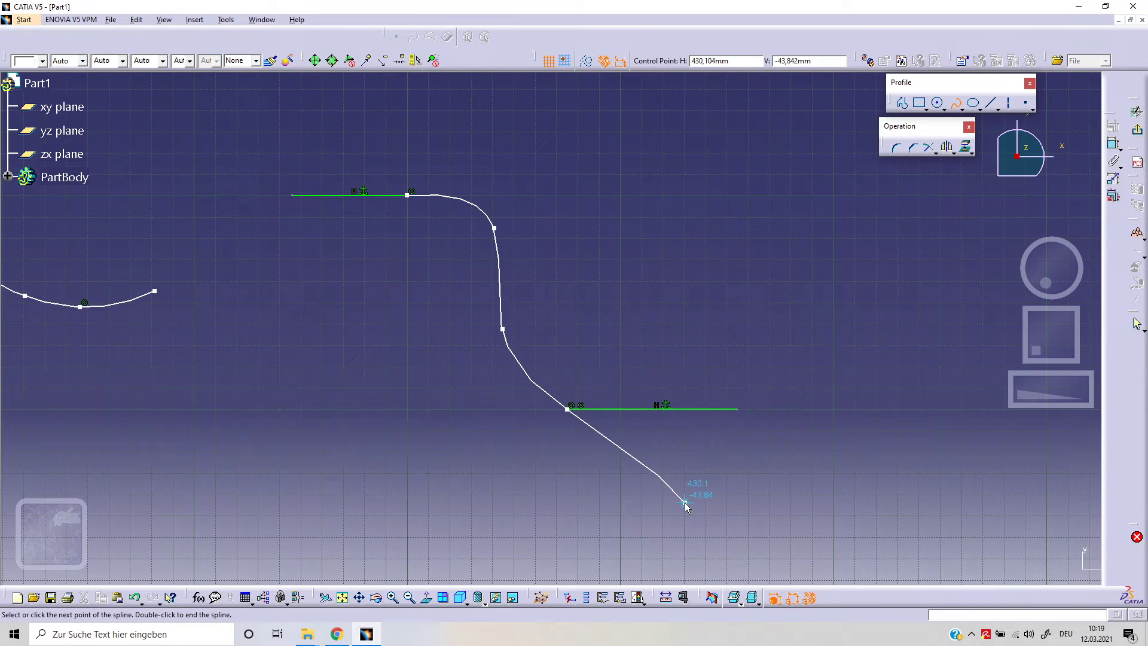
{"action": "key", "text": "Escape"}
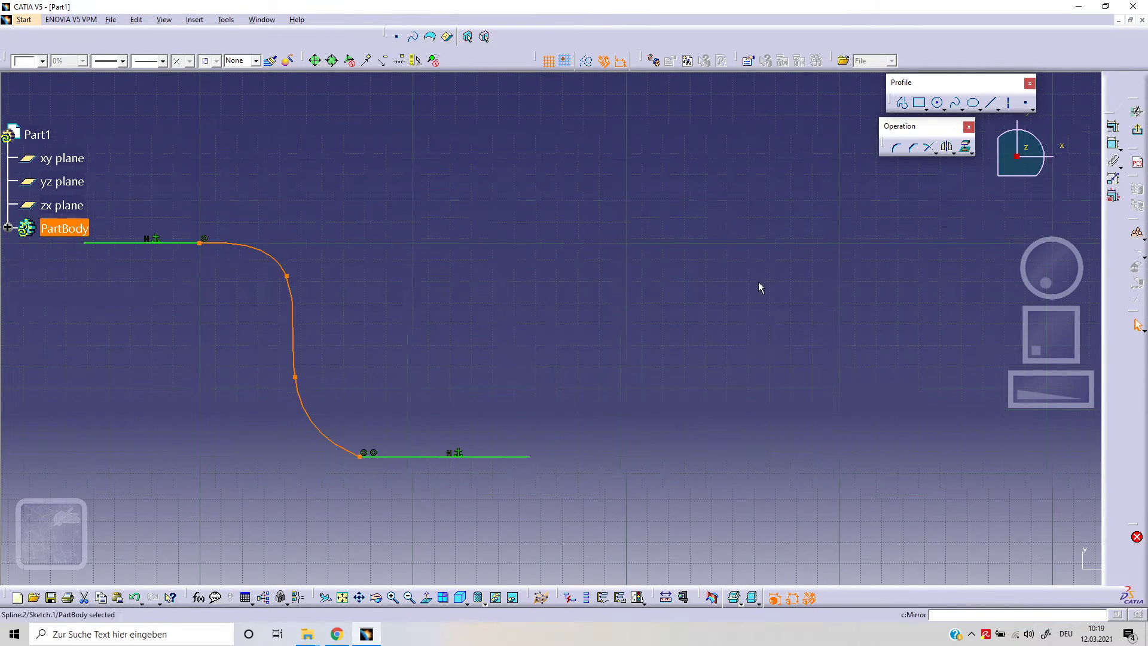
{"action": "middle_click_drag", "start_coordinate": [628, 240], "coordinate": [854, 249]}
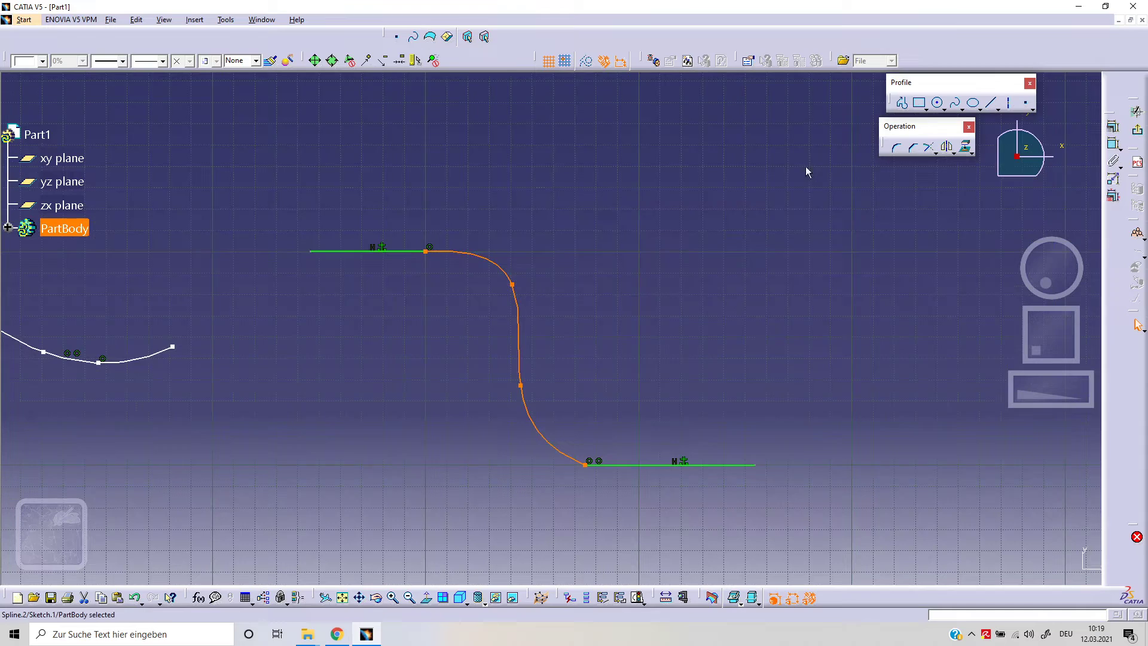
Step: Add a tangency at the spline's first control point, CtrlPoint.1
{"action": "left_click", "coordinate": [656, 373]}
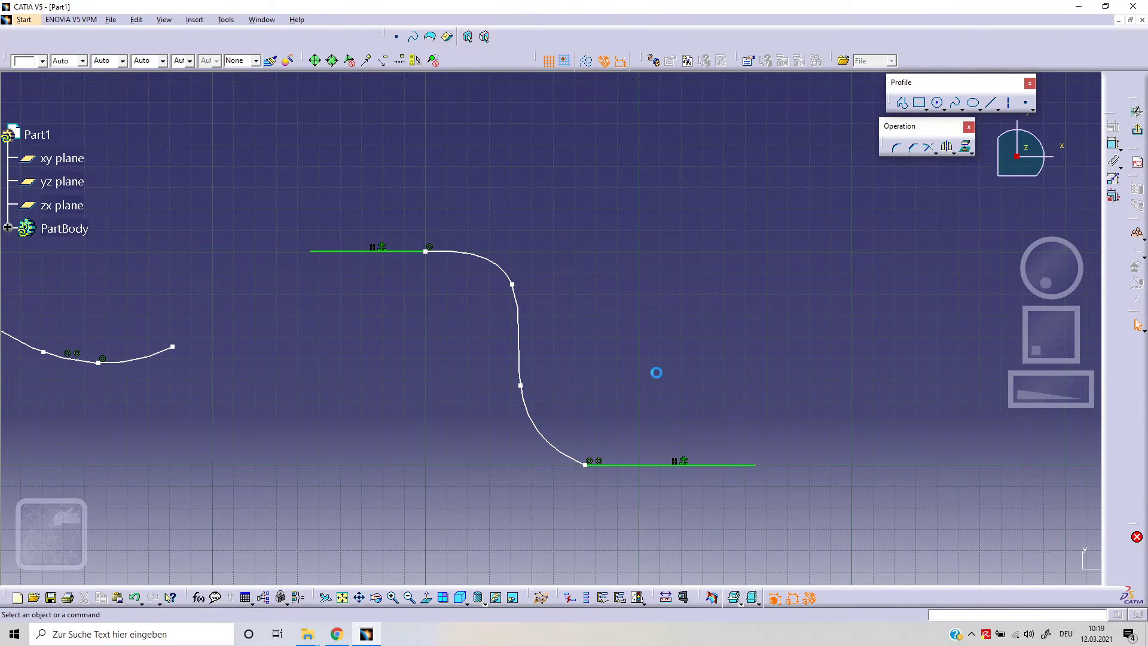
{"action": "double_click", "coordinate": [519, 312]}
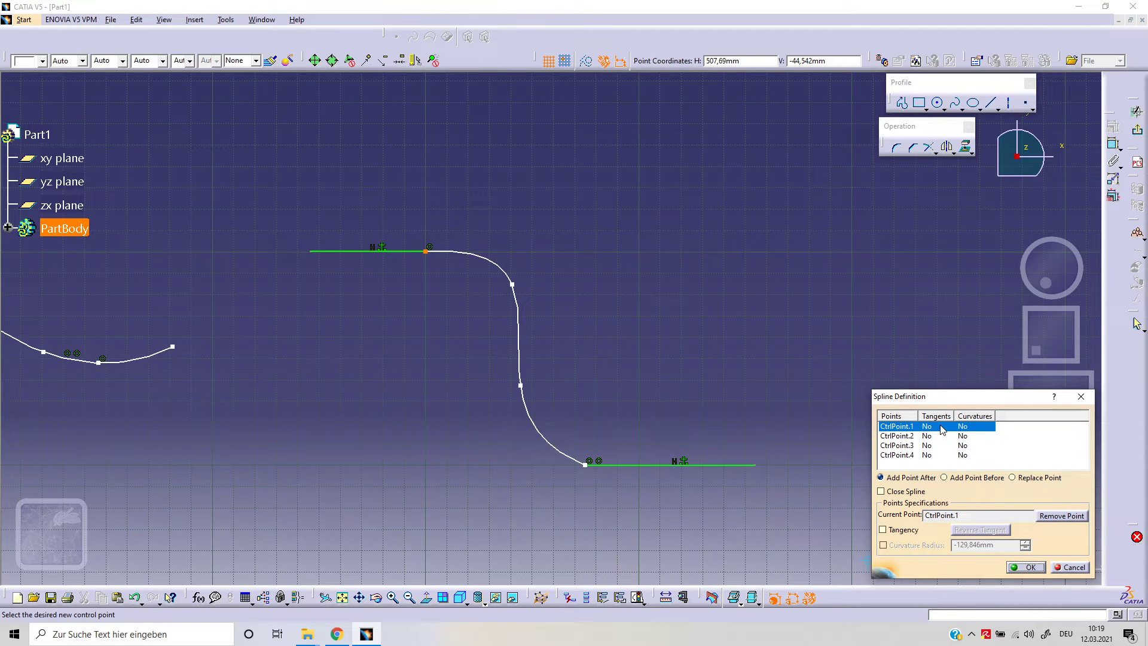
{"action": "left_click", "coordinate": [906, 529]}
{"action": "left_click", "coordinate": [1017, 568]}
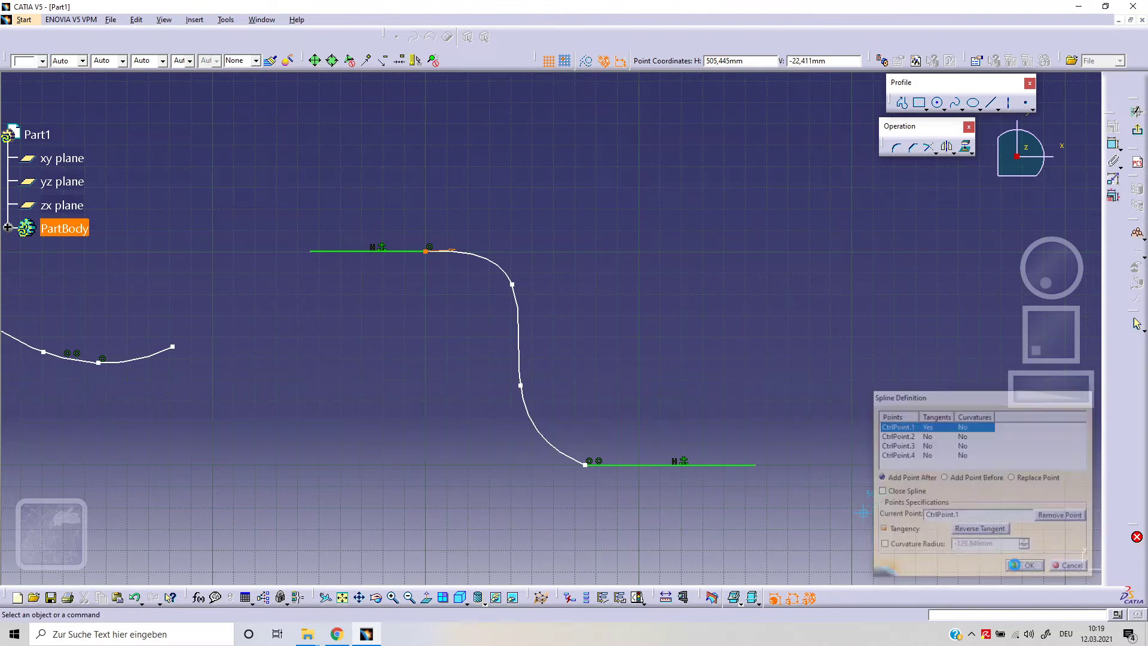
Step: Constrain the start tangent parallel to the upper horizontal line
{"action": "mouse_move", "coordinate": [498, 340]}
{"action": "middle_mouse_down"}
{"action": "mouse_move", "coordinate": [420, 263]}
{"action": "mouse_move", "coordinate": [615, 433]}
{"action": "mouse_move", "coordinate": [563, 397]}
{"action": "middle_mouse_up"}
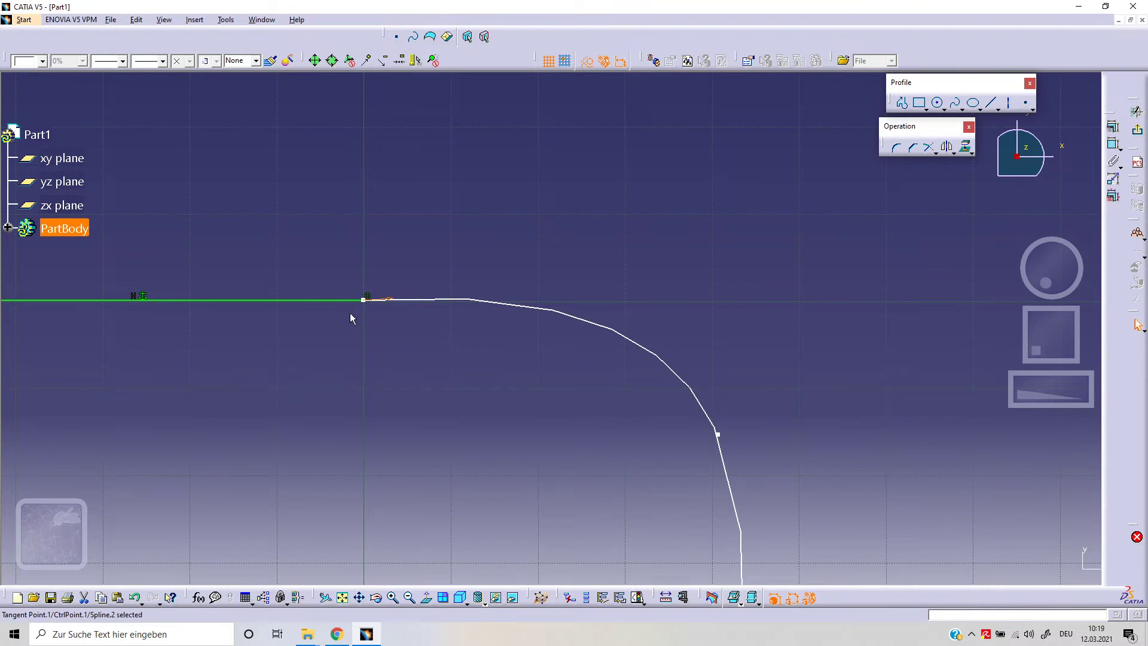
{"action": "left_click", "coordinate": [331, 300], "text": "ctrl"}
{"action": "left_click", "coordinate": [1113, 127]}
{"action": "left_click", "coordinate": [1057, 493]}
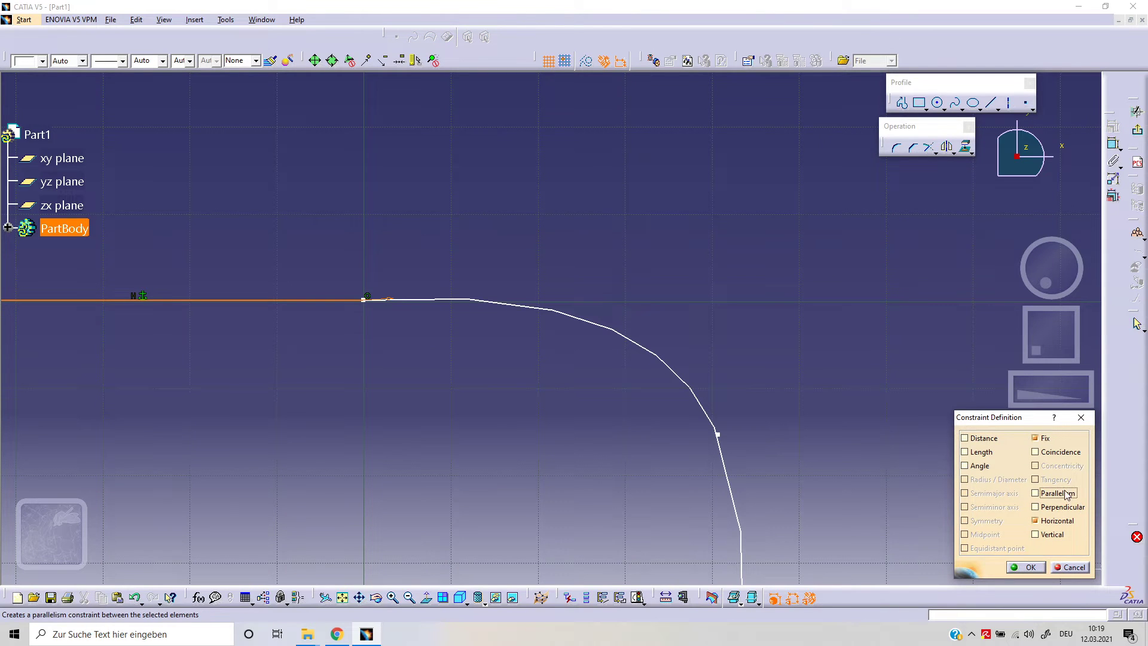
{"action": "left_click", "coordinate": [1028, 567]}
{"action": "mouse_move", "coordinate": [781, 485]}
{"action": "middle_mouse_down"}
{"action": "mouse_move", "coordinate": [724, 241]}
{"action": "mouse_move", "coordinate": [737, 320]}
{"action": "middle_mouse_up"}
Step: Add a tangency at the spline's last control point, CtrlPoint.4
{"action": "double_click", "coordinate": [712, 547]}
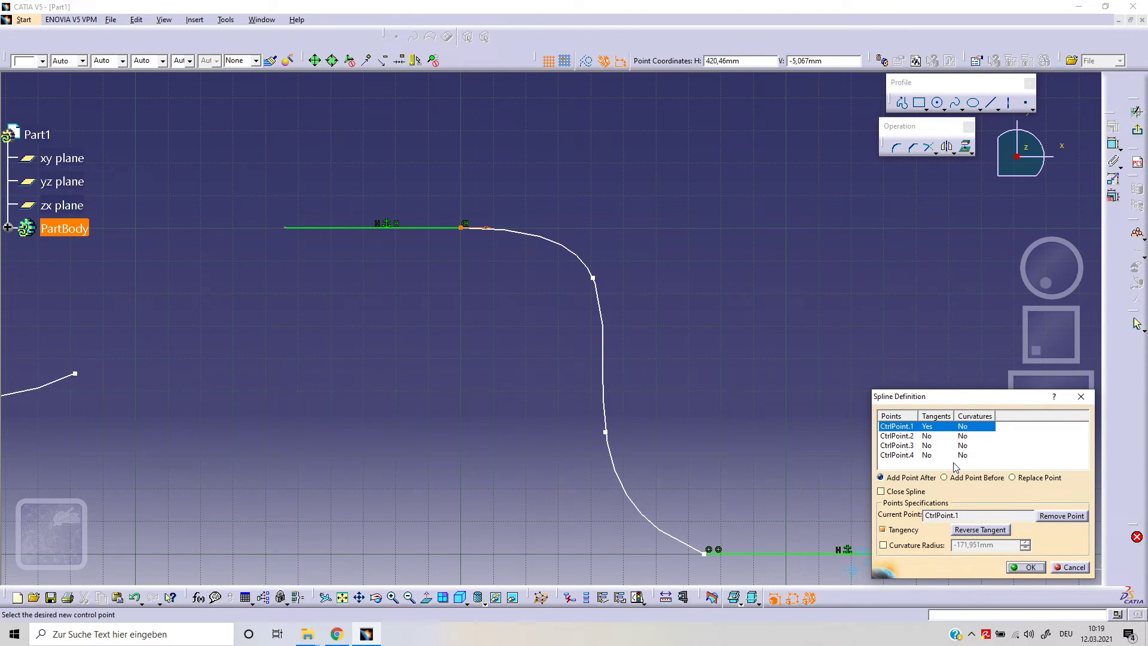
{"action": "left_click", "coordinate": [955, 456]}
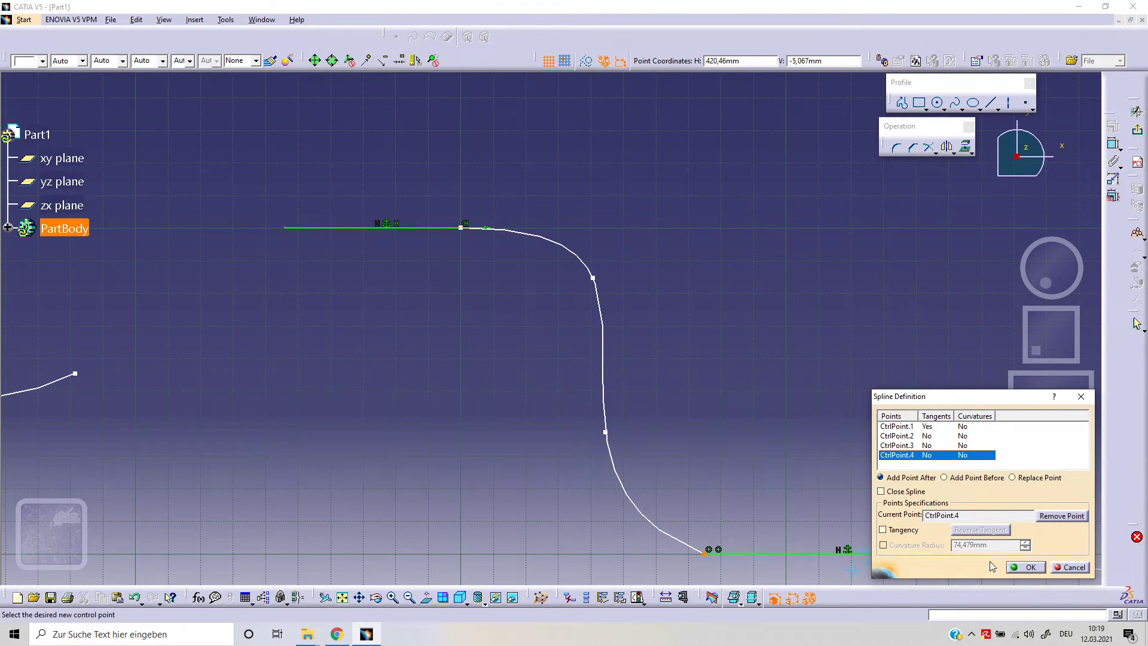
{"action": "left_click", "coordinate": [909, 530]}
{"action": "middle_click_drag", "start_coordinate": [784, 504], "coordinate": [735, 430]}
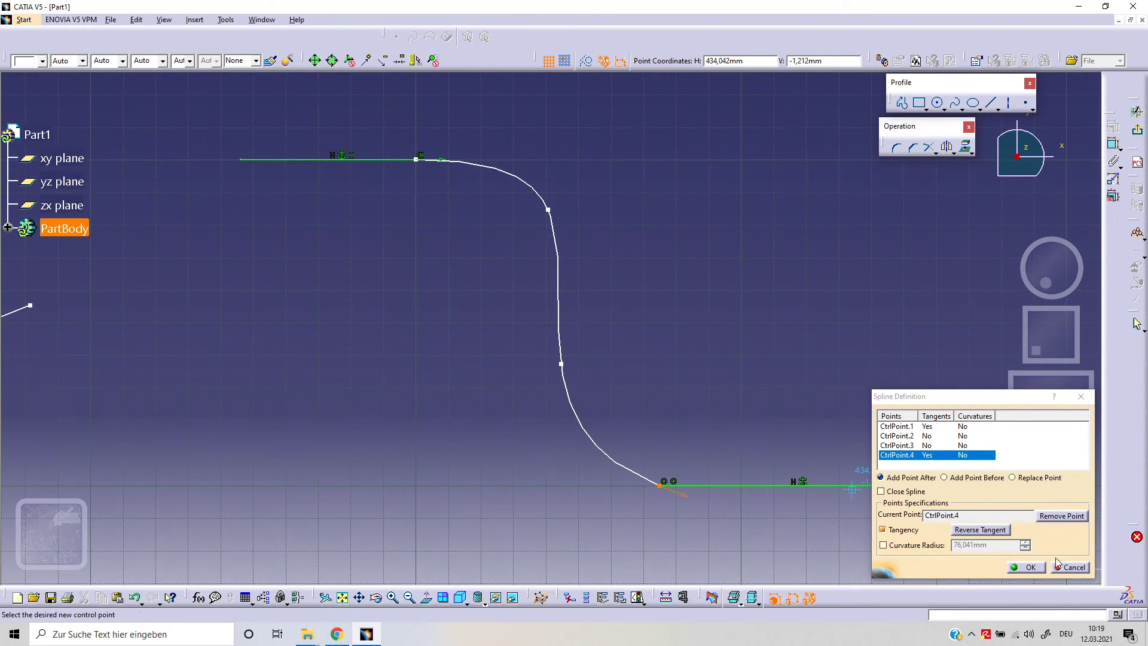
{"action": "left_click", "coordinate": [1034, 567]}
Step: Dimension the angle between the end tangent and the lower line as 30°
{"action": "mouse_move", "coordinate": [858, 460]}
{"action": "middle_mouse_down"}
{"action": "mouse_move", "coordinate": [837, 415]}
{"action": "mouse_move", "coordinate": [805, 529]}
{"action": "middle_mouse_up"}
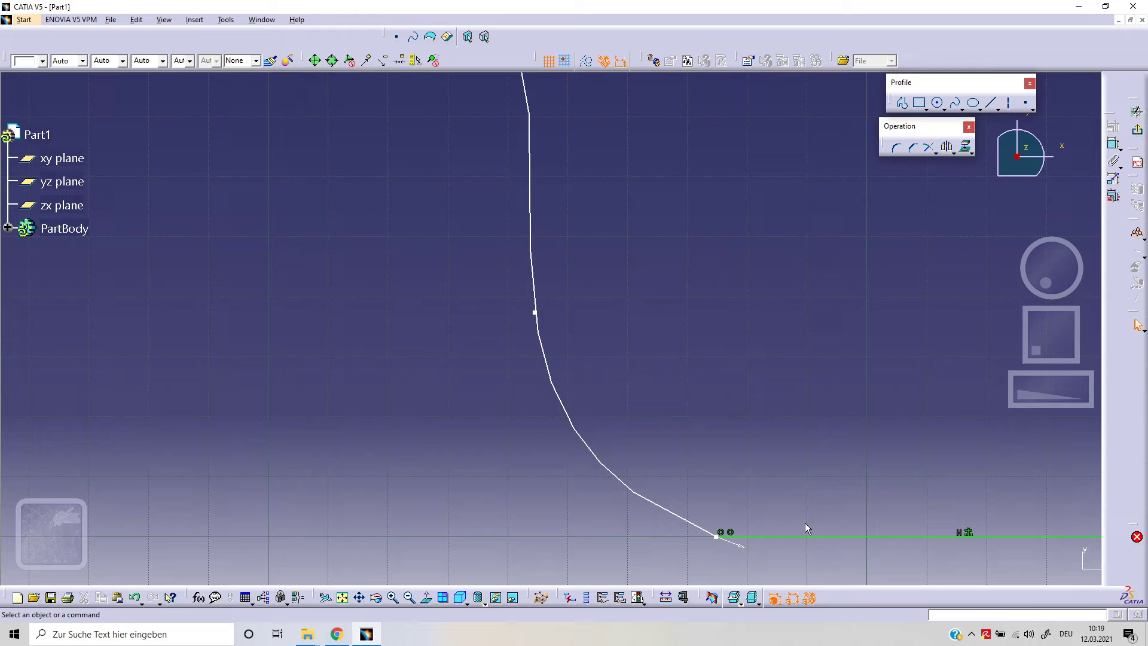
{"action": "left_click", "coordinate": [740, 544]}
{"action": "left_click", "coordinate": [815, 537], "text": "ctrl"}
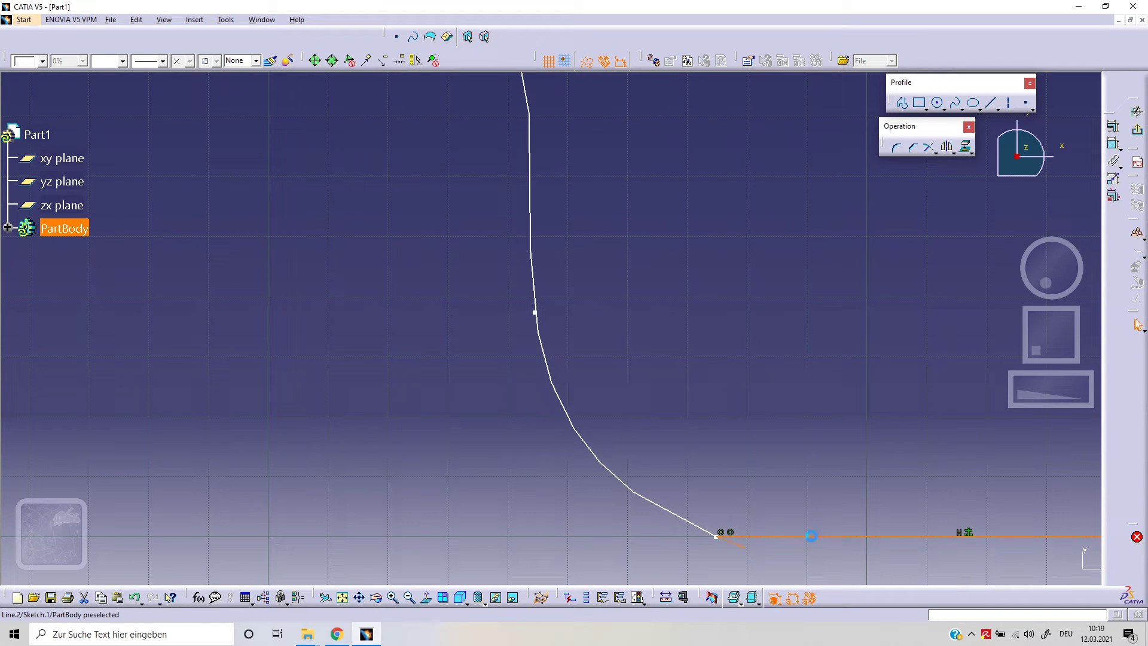
{"action": "left_click", "coordinate": [1114, 145]}
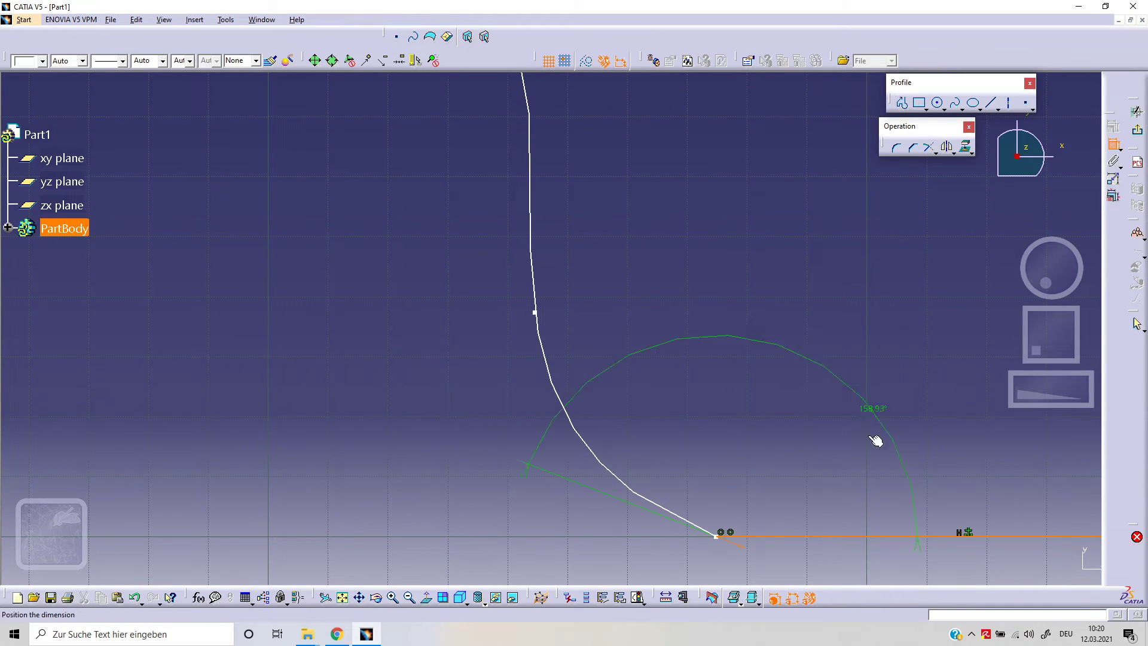
{"action": "left_click", "coordinate": [809, 554]}
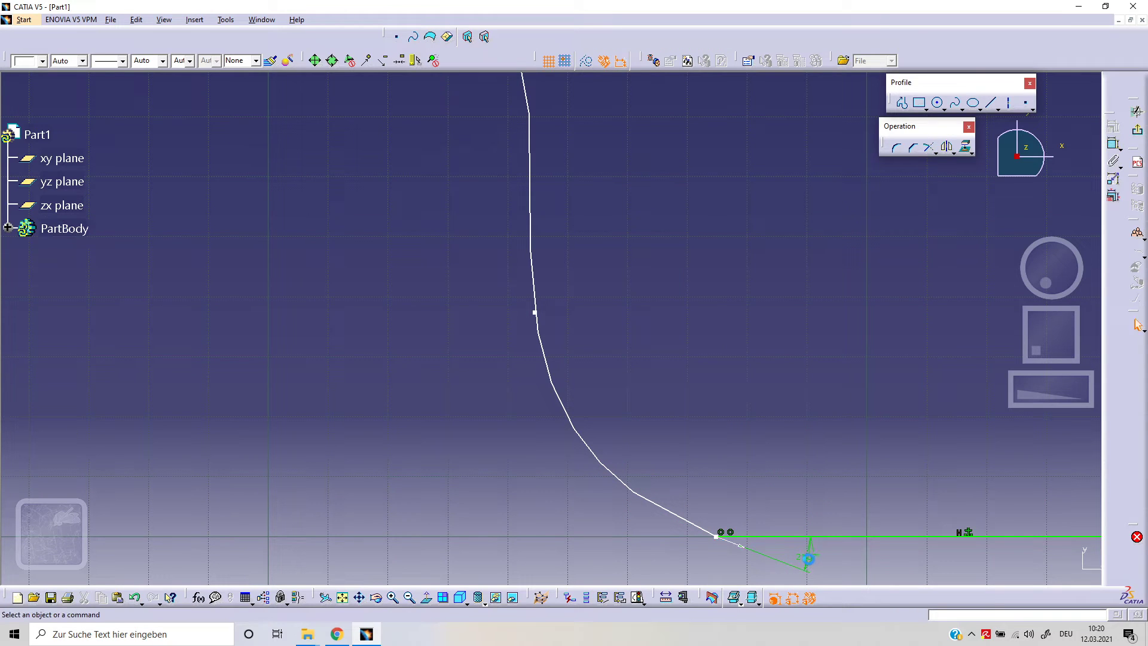
{"action": "double_click", "coordinate": [806, 557]}
{"action": "type", "text": "30"}
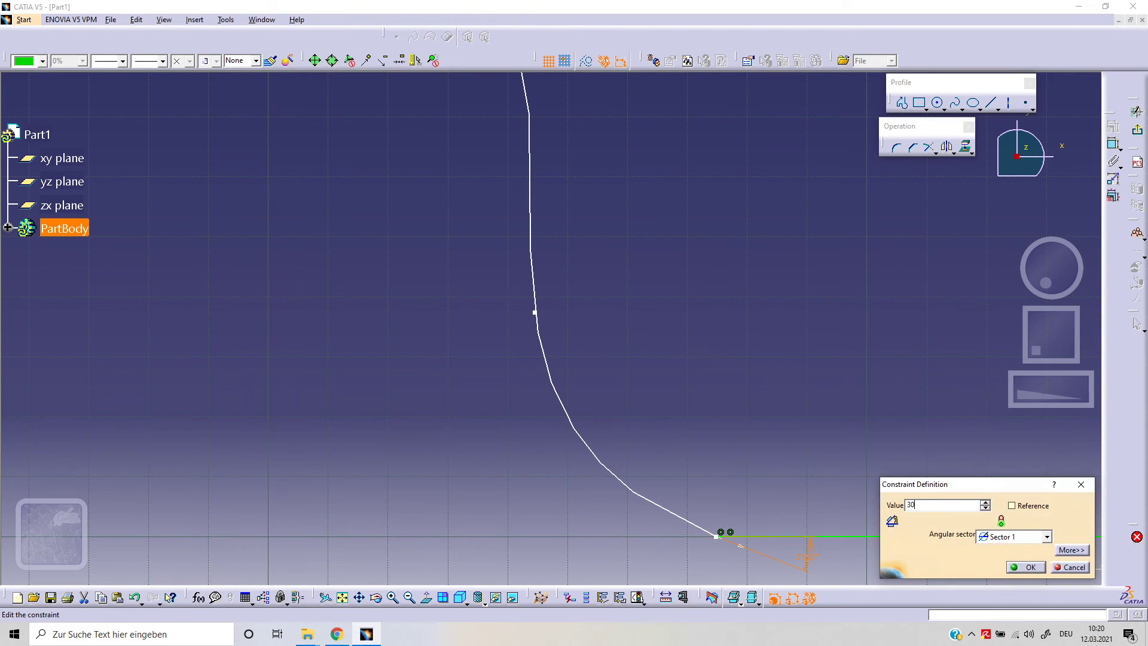
{"action": "key", "text": "Return"}
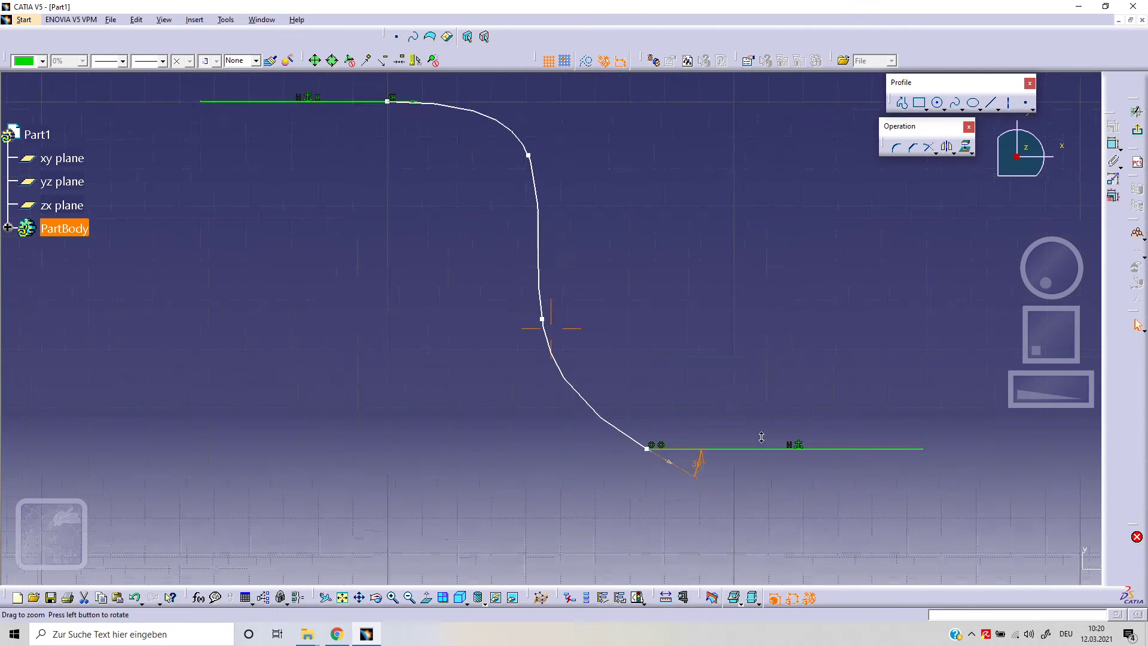
{"action": "middle_click_drag", "start_coordinate": [759, 390], "coordinate": [640, 366]}
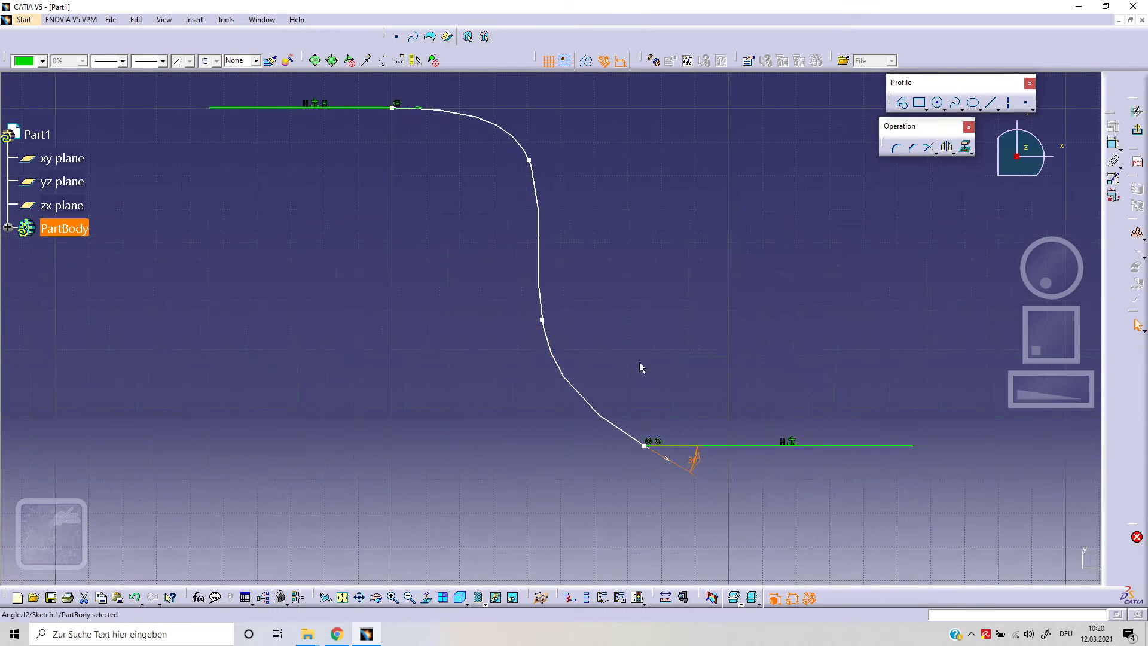
Step: Turn on tangency at CtrlPoint.2 and CtrlPoint.3 in Spline Definition
{"action": "double_click", "coordinate": [561, 362]}
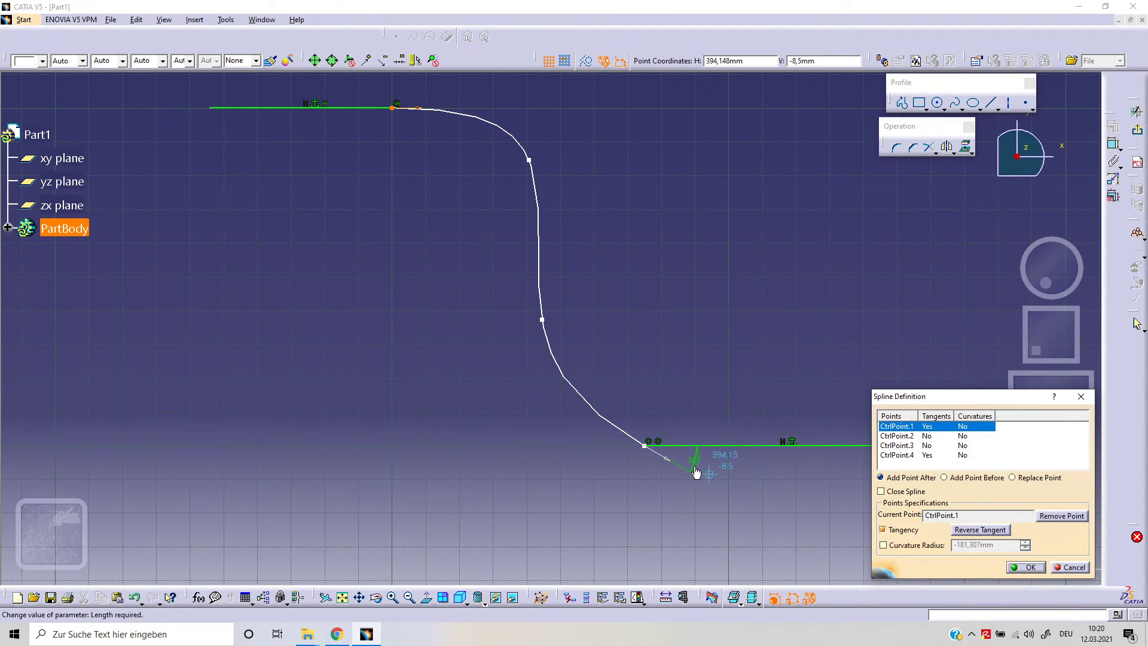
{"action": "left_click", "coordinate": [936, 437]}
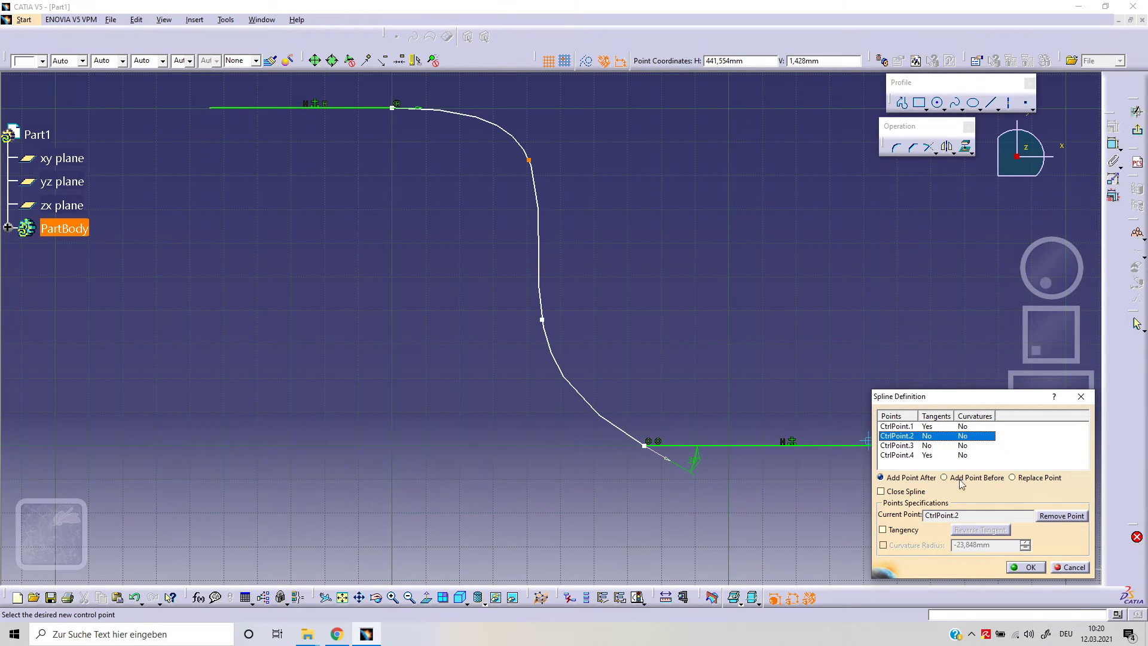
{"action": "left_click", "coordinate": [913, 531]}
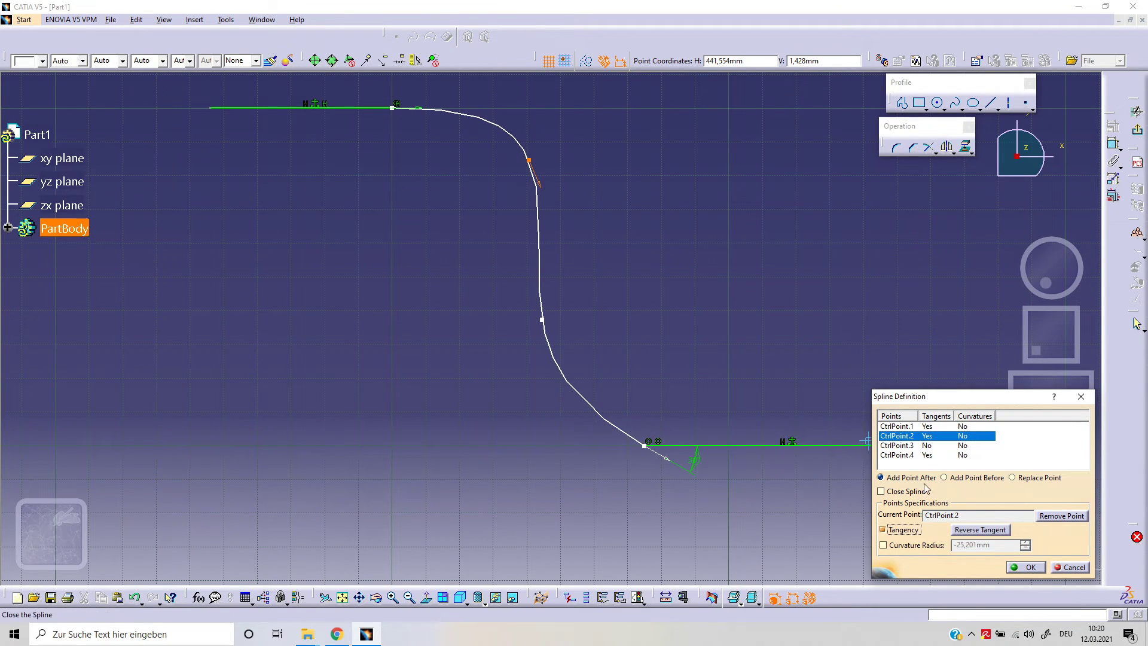
{"action": "left_click", "coordinate": [925, 446]}
{"action": "left_click", "coordinate": [909, 529]}
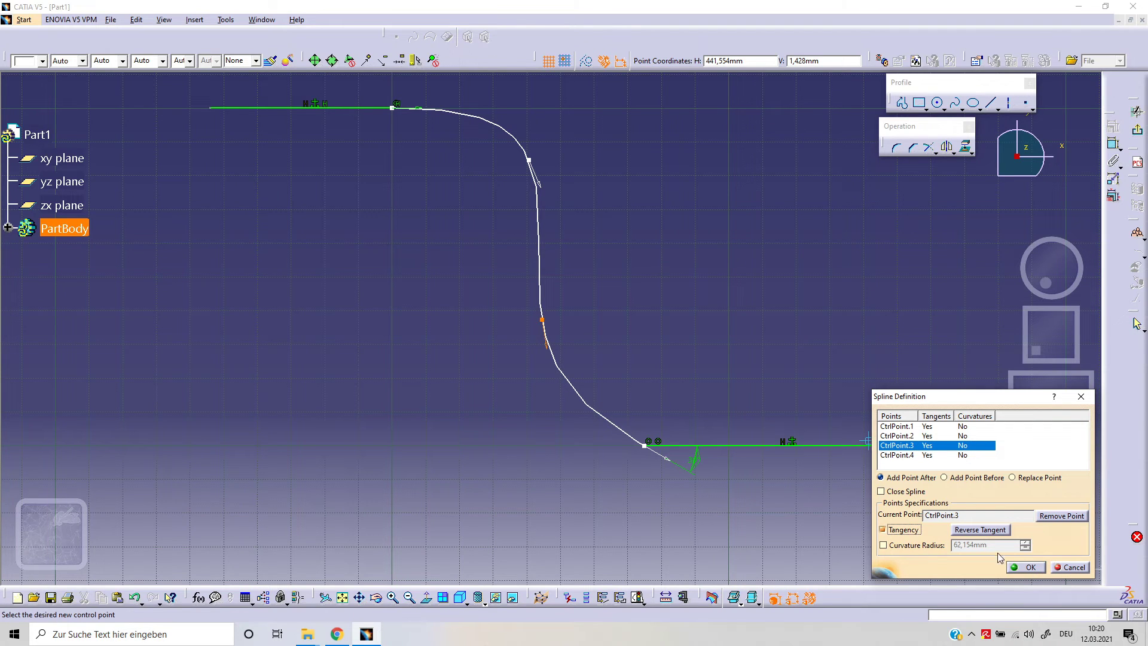
{"action": "left_click", "coordinate": [1027, 567]}
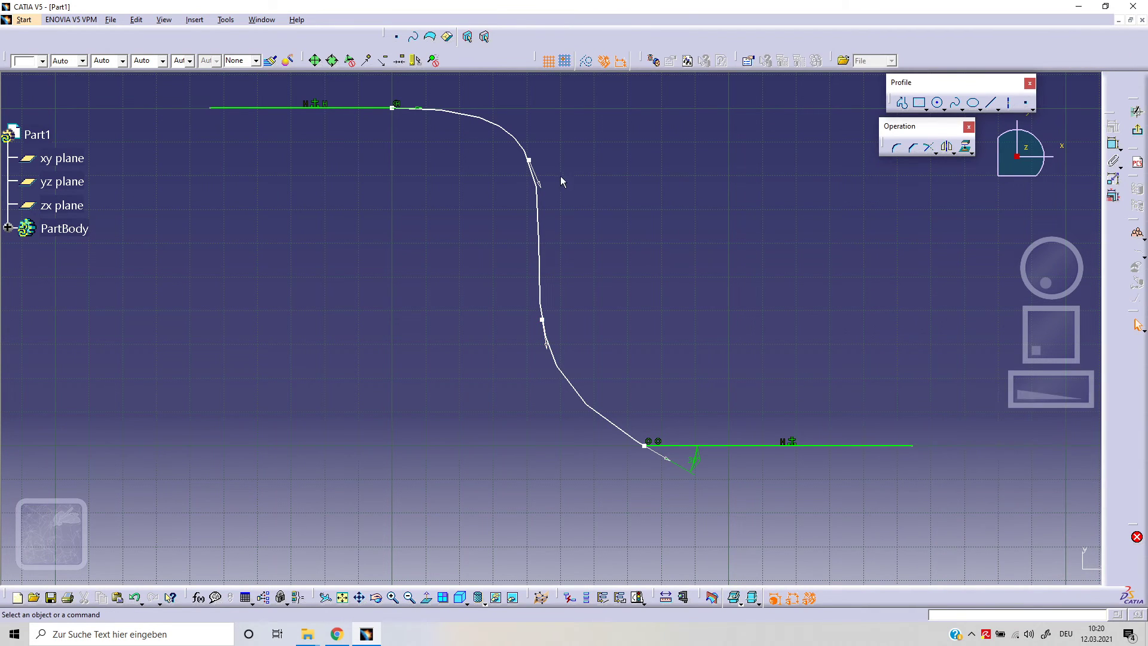
Step: Constrain the CtrlPoint.2 tangent vertical and the CtrlPoint.3 tangent horizontal
{"action": "left_click", "coordinate": [538, 177]}
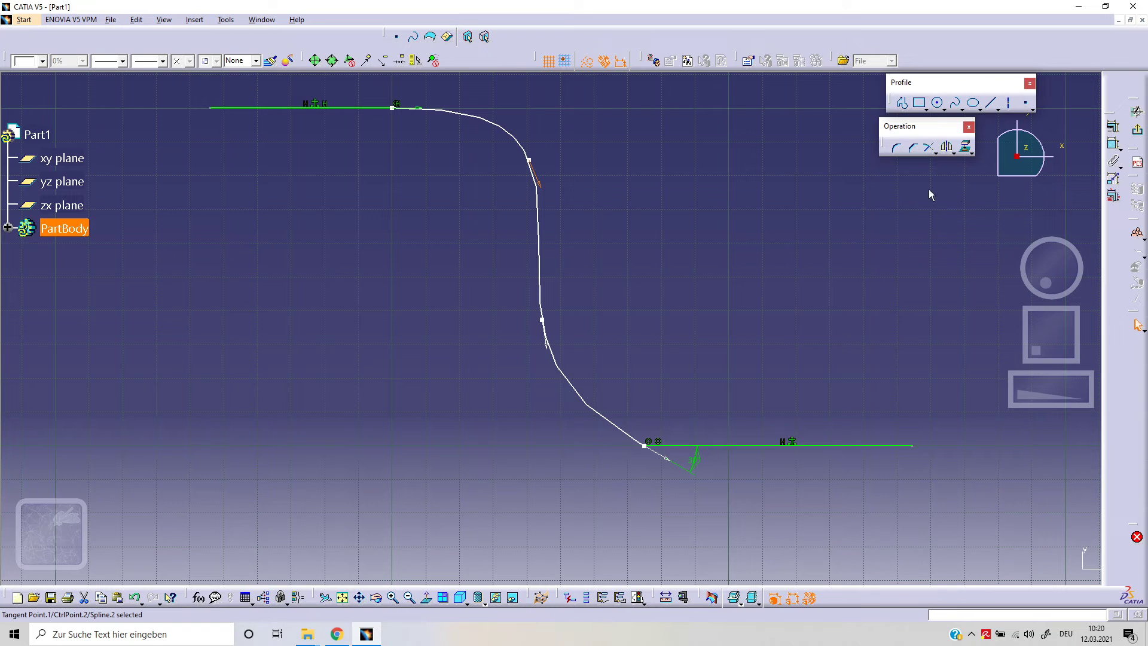
{"action": "left_click", "coordinate": [1113, 126]}
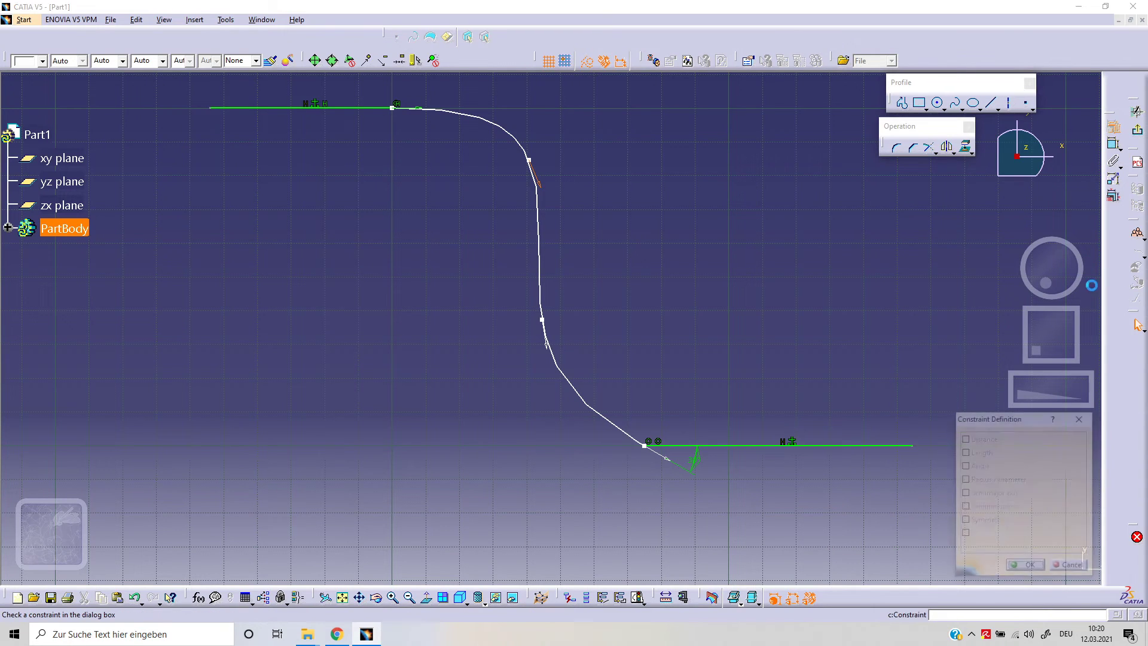
{"action": "left_click", "coordinate": [1057, 533]}
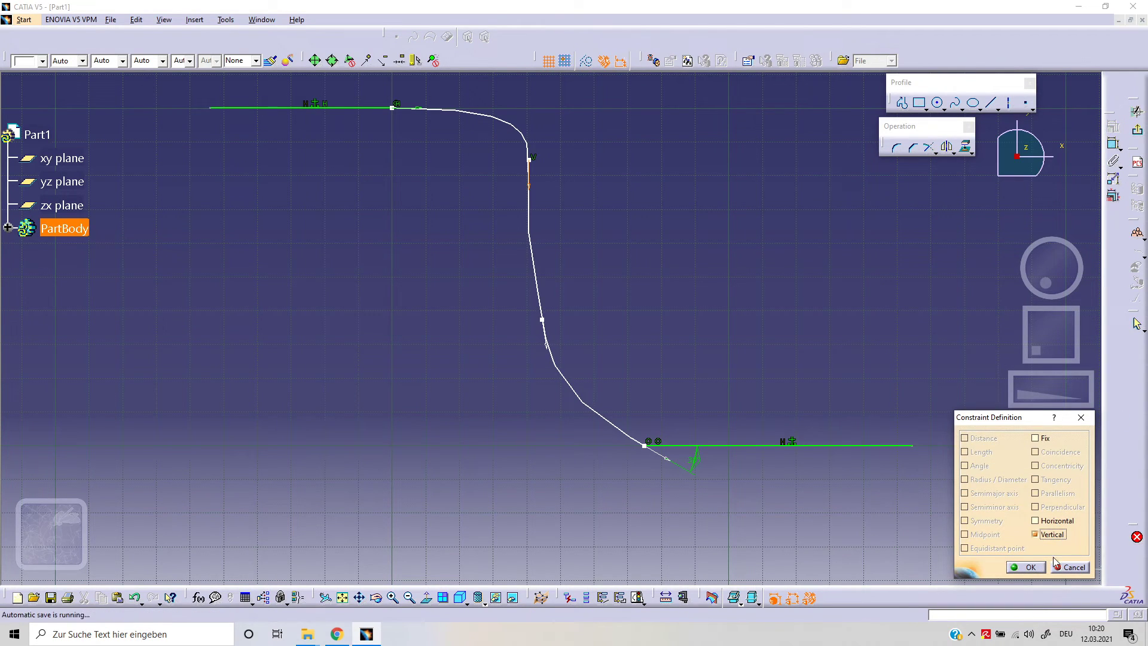
{"action": "left_click", "coordinate": [1043, 569]}
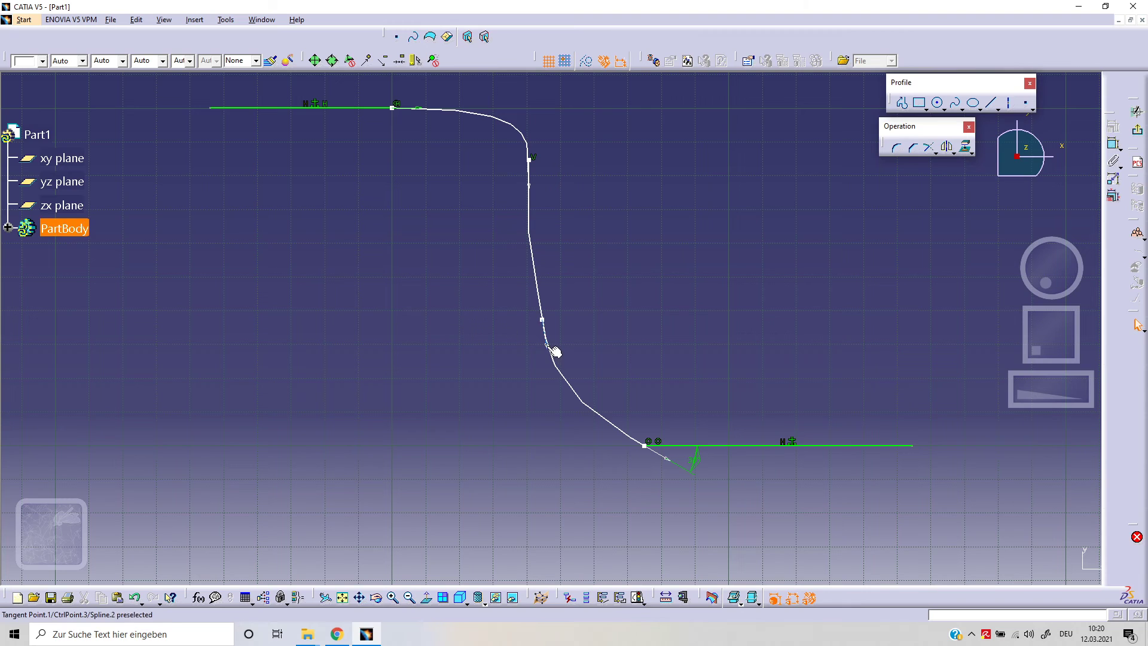
{"action": "left_click", "coordinate": [1113, 127]}
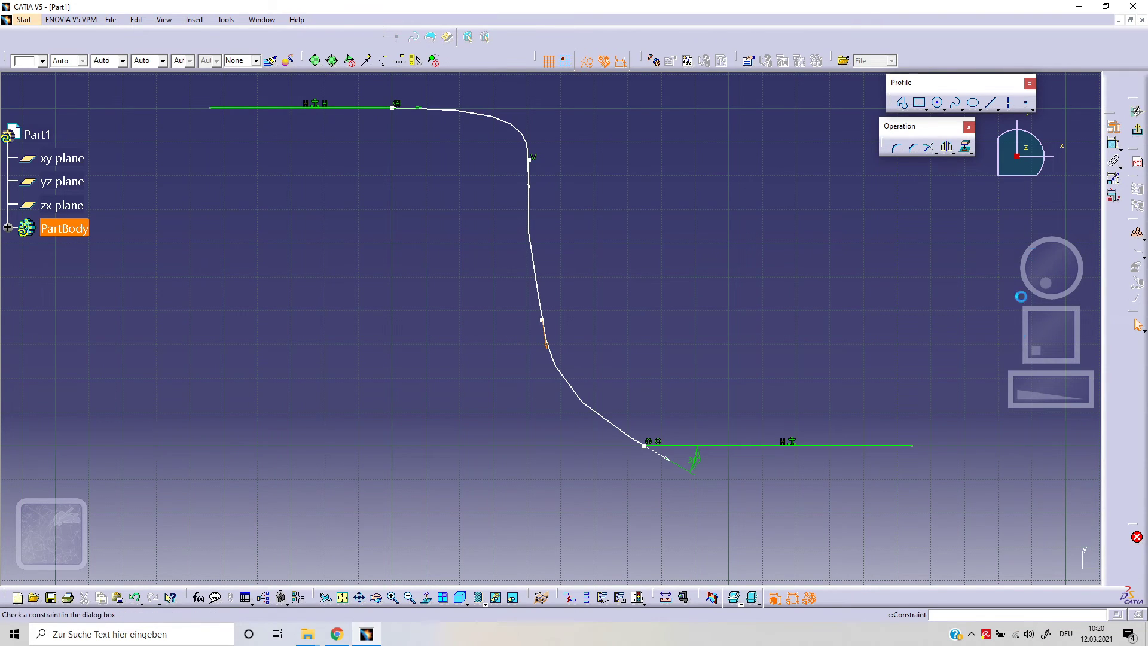
{"action": "left_click", "coordinate": [1057, 520]}
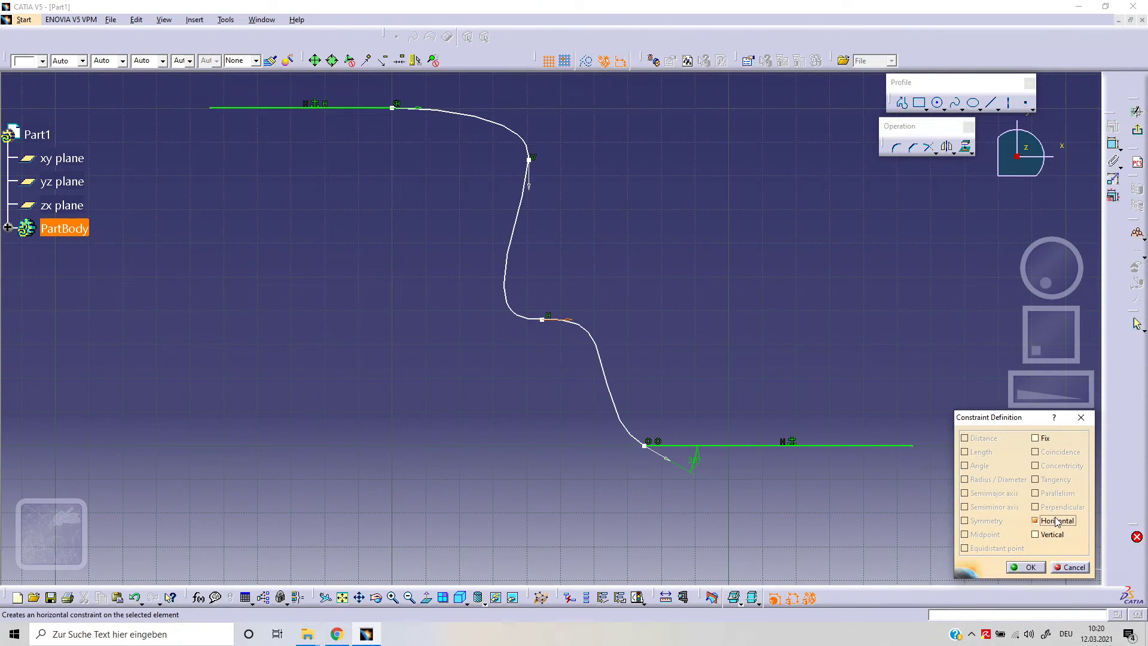
{"action": "left_click", "coordinate": [1027, 567]}
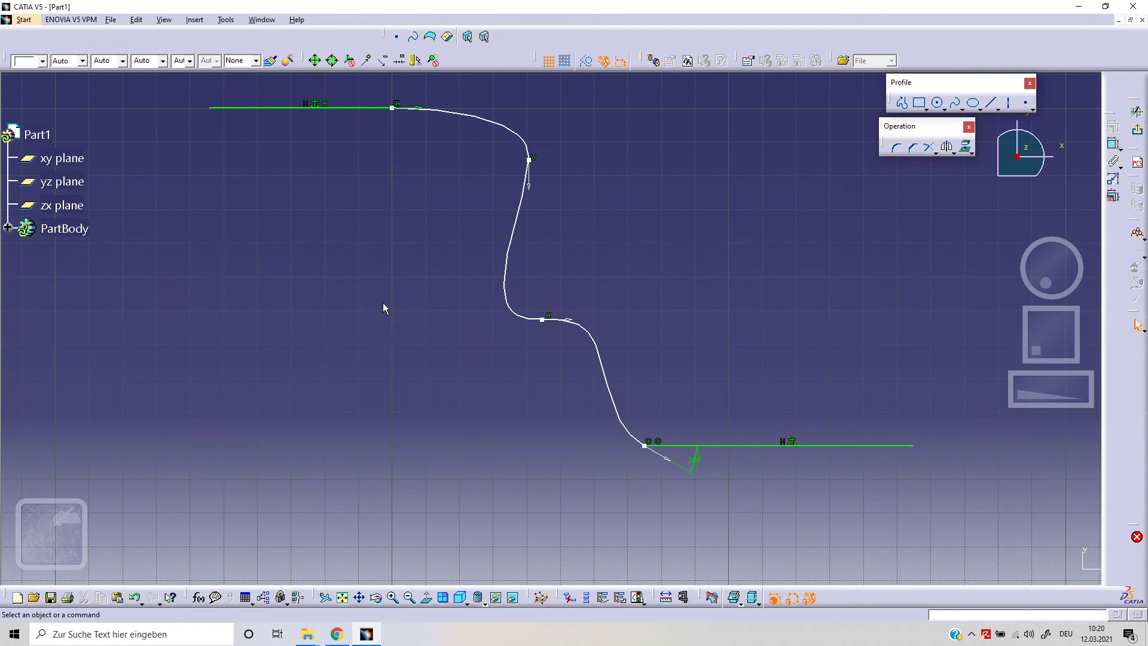
Step: Remove CtrlPoint.3 and CtrlPoint.2 from the spline, keeping only its start and end points
{"action": "double_click", "coordinate": [515, 221]}
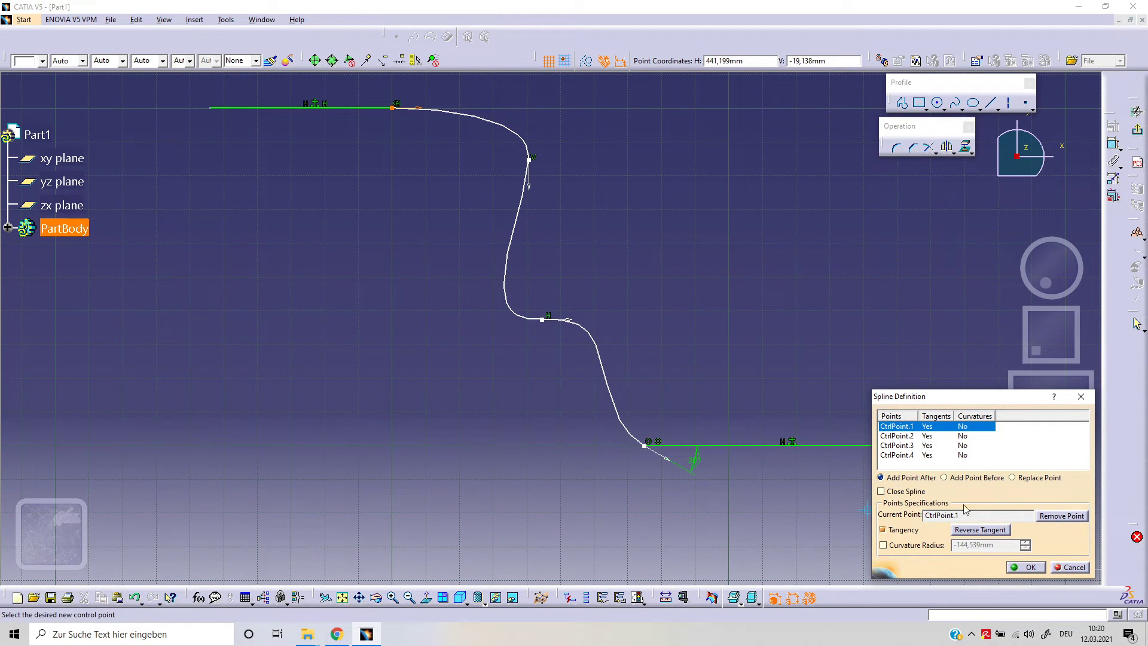
{"action": "left_click", "coordinate": [924, 473]}
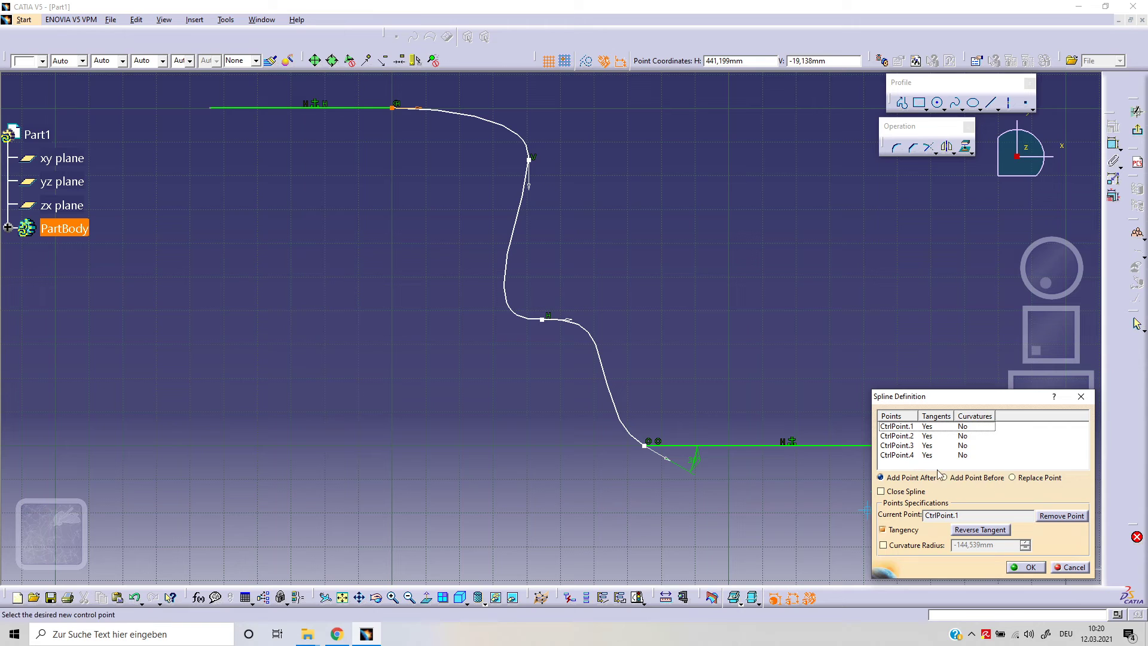
{"action": "left_click", "coordinate": [934, 455]}
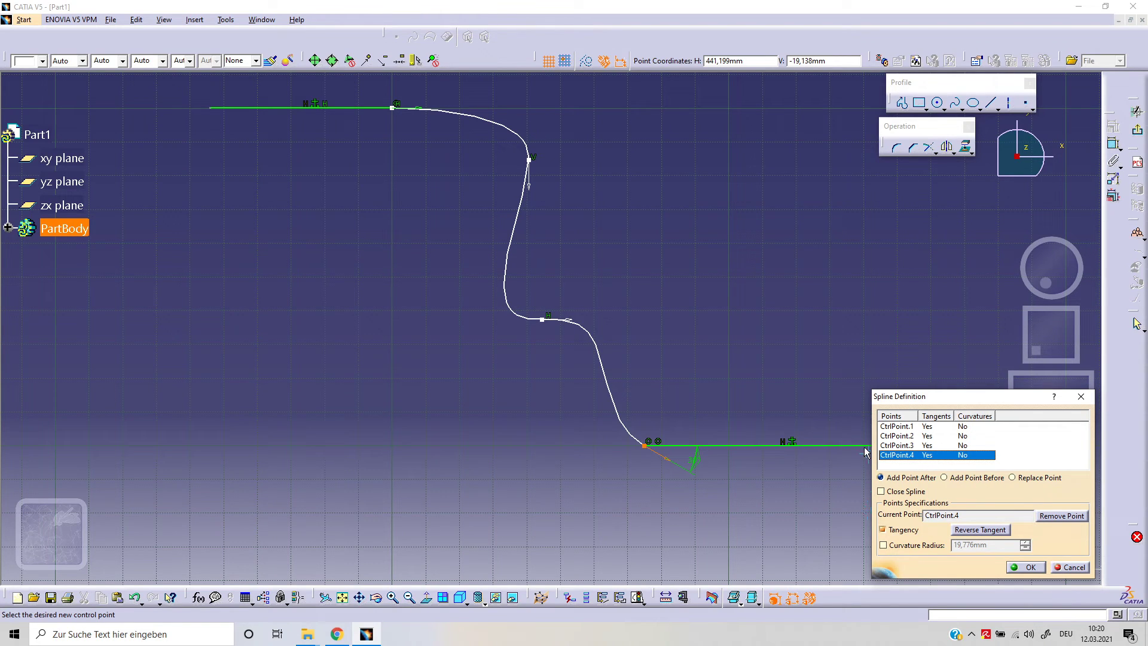
{"action": "left_click", "coordinate": [921, 445]}
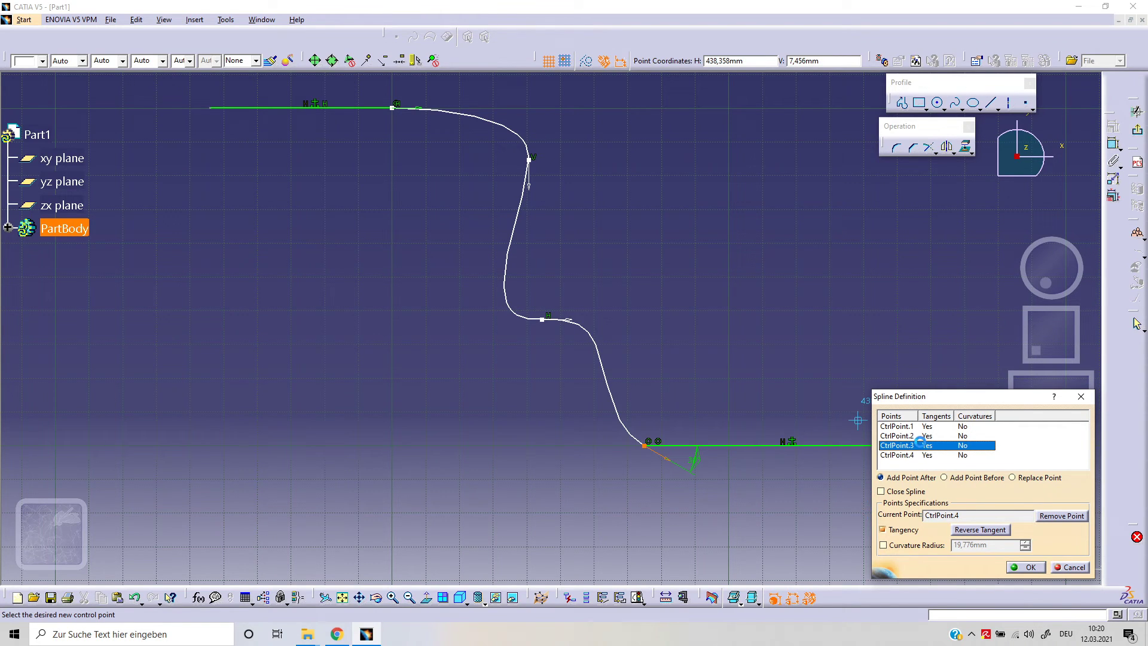
{"action": "left_click", "coordinate": [1059, 516]}
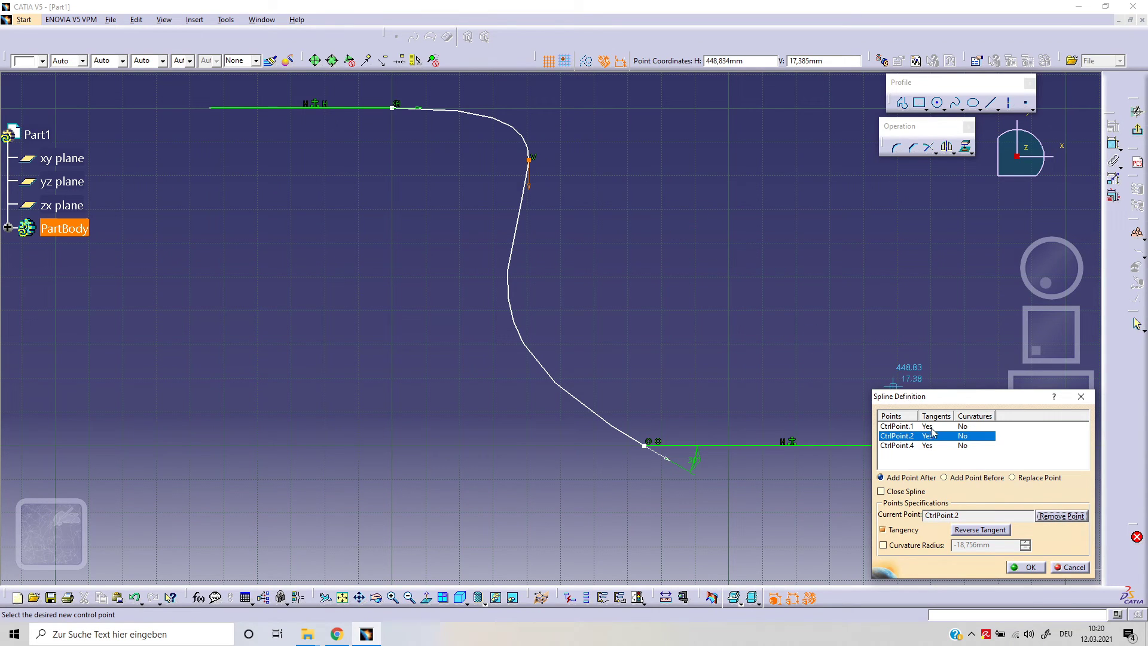
{"action": "left_click", "coordinate": [1061, 515]}
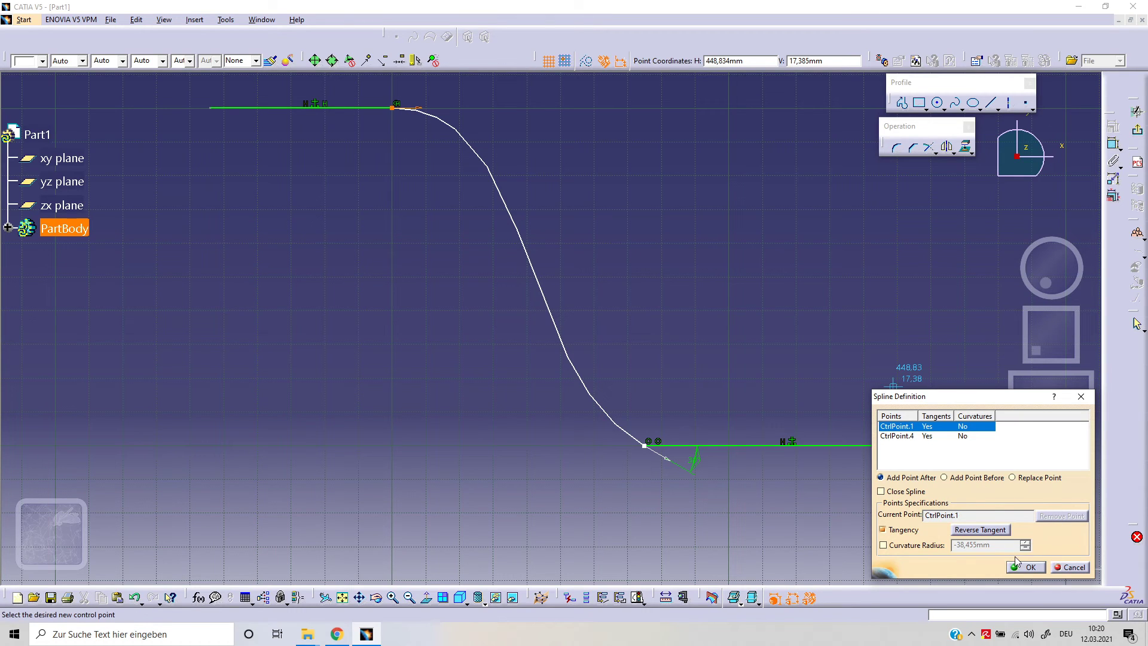
{"action": "left_click", "coordinate": [991, 530]}
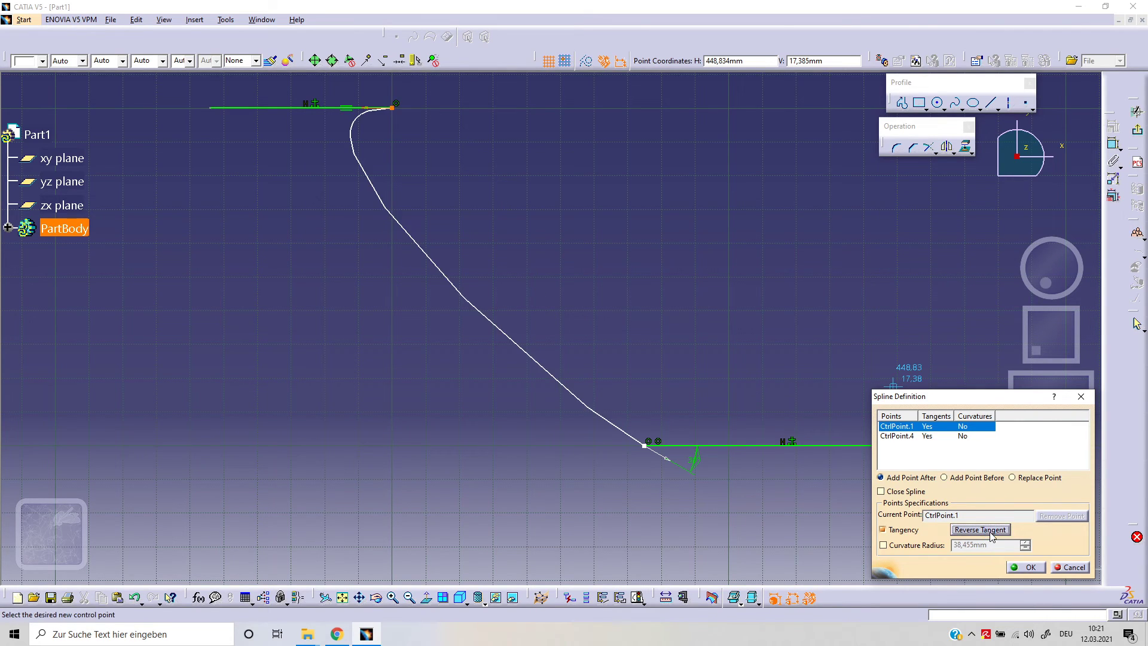
{"action": "left_click", "coordinate": [991, 530]}
{"action": "left_click", "coordinate": [991, 529]}
{"action": "left_click", "coordinate": [991, 530]}
{"action": "left_click", "coordinate": [991, 530]}
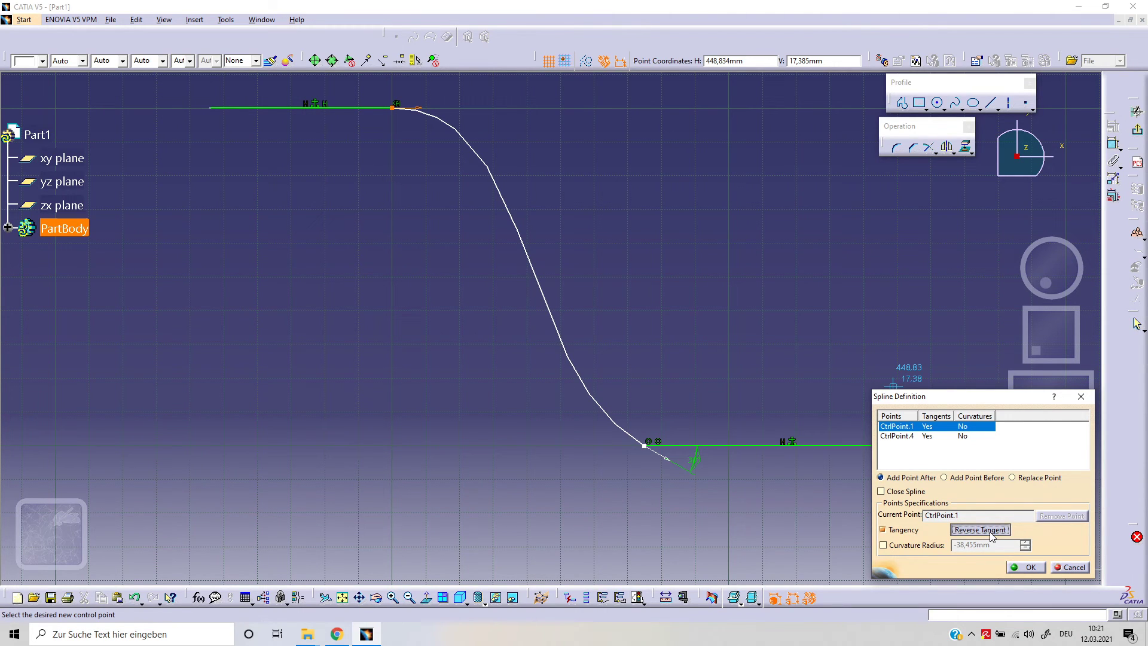
{"action": "left_click", "coordinate": [991, 531]}
{"action": "left_click", "coordinate": [991, 533]}
{"action": "left_click", "coordinate": [992, 532]}
{"action": "left_click", "coordinate": [992, 532]}
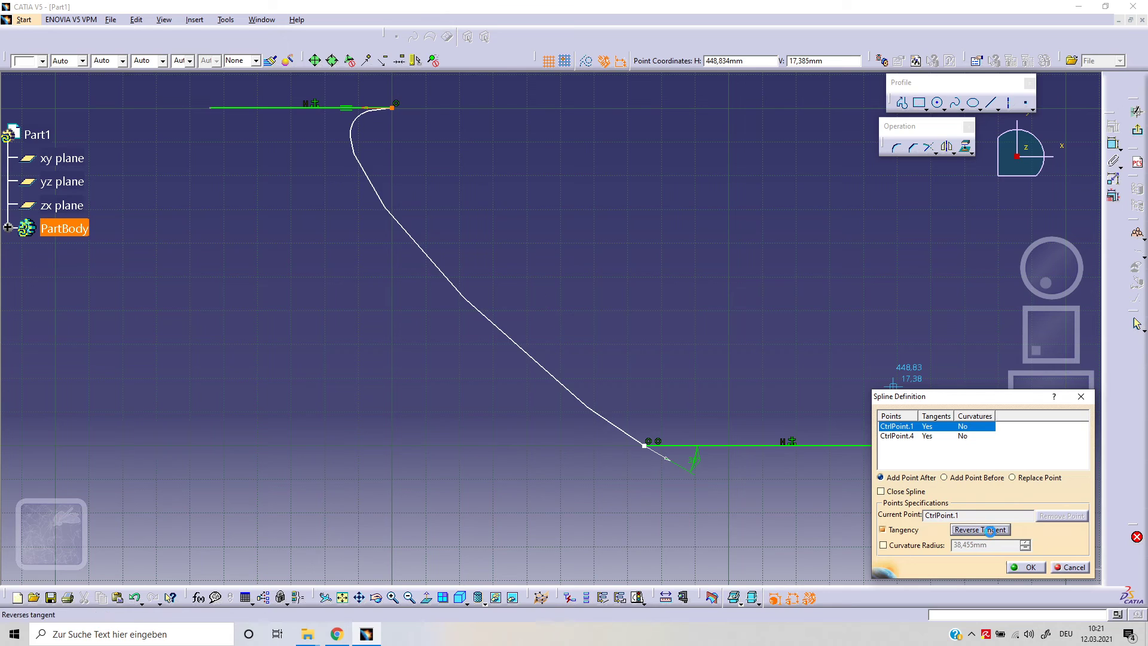
{"action": "left_click", "coordinate": [991, 532]}
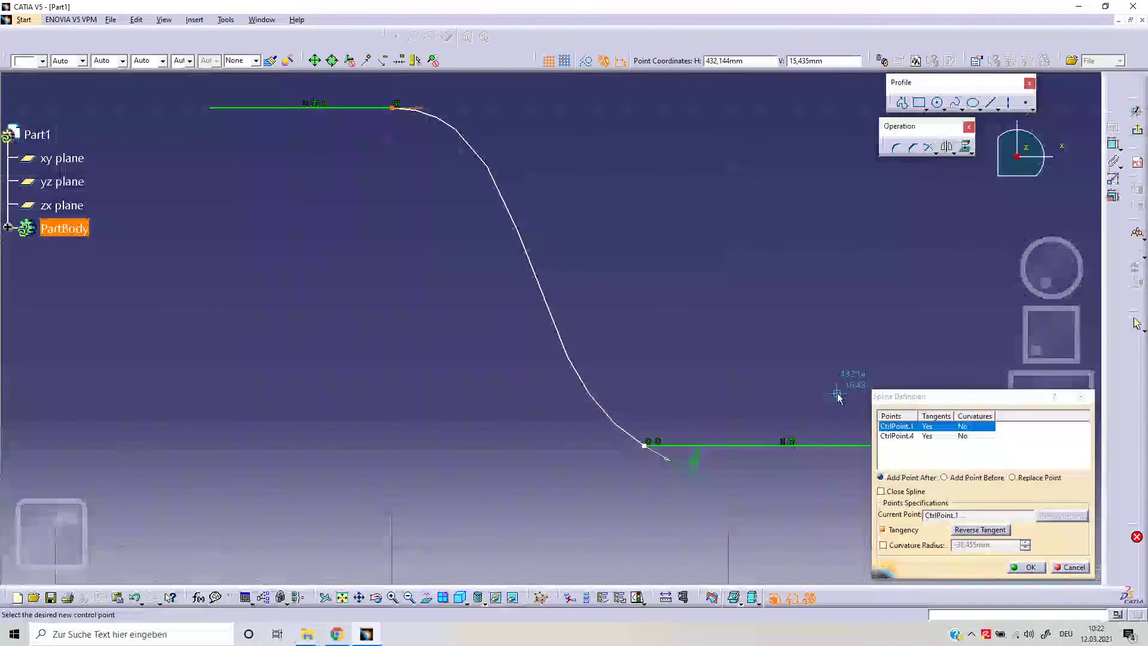
{"action": "left_click", "coordinate": [928, 548]}
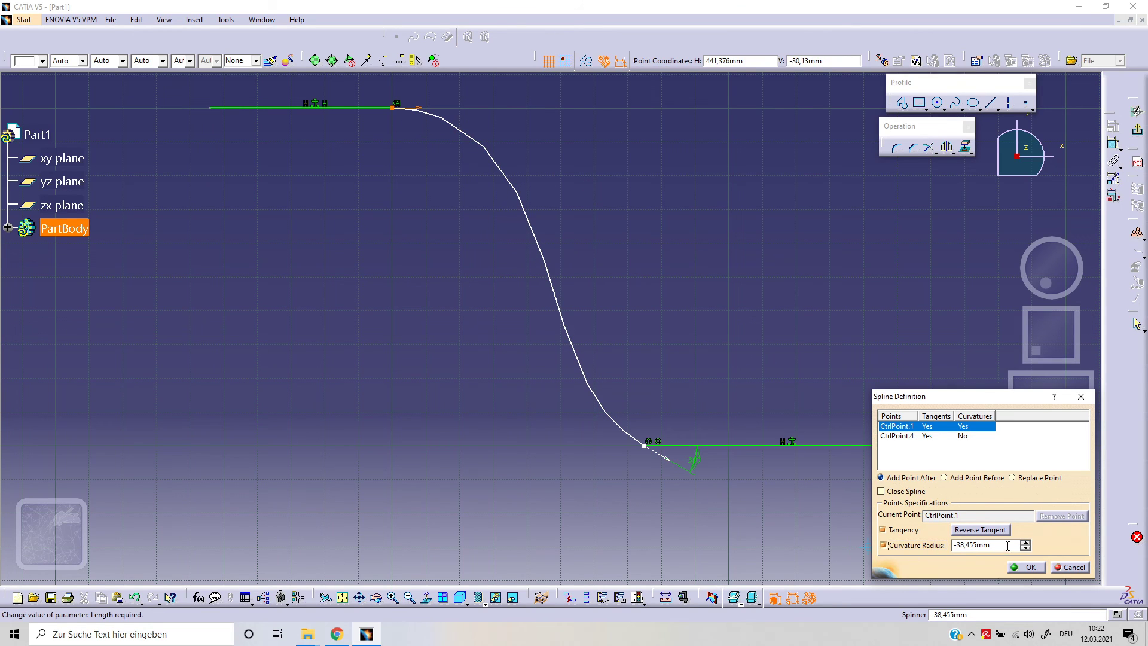
{"action": "left_click", "coordinate": [1027, 549]}
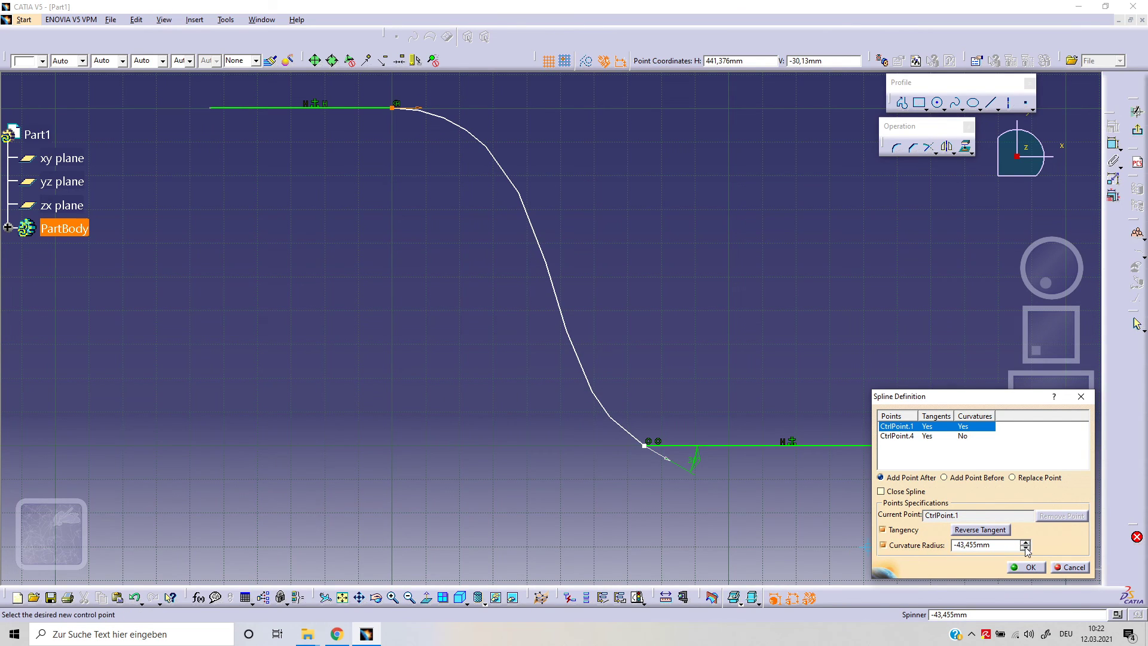
{"action": "left_click", "coordinate": [1026, 548]}
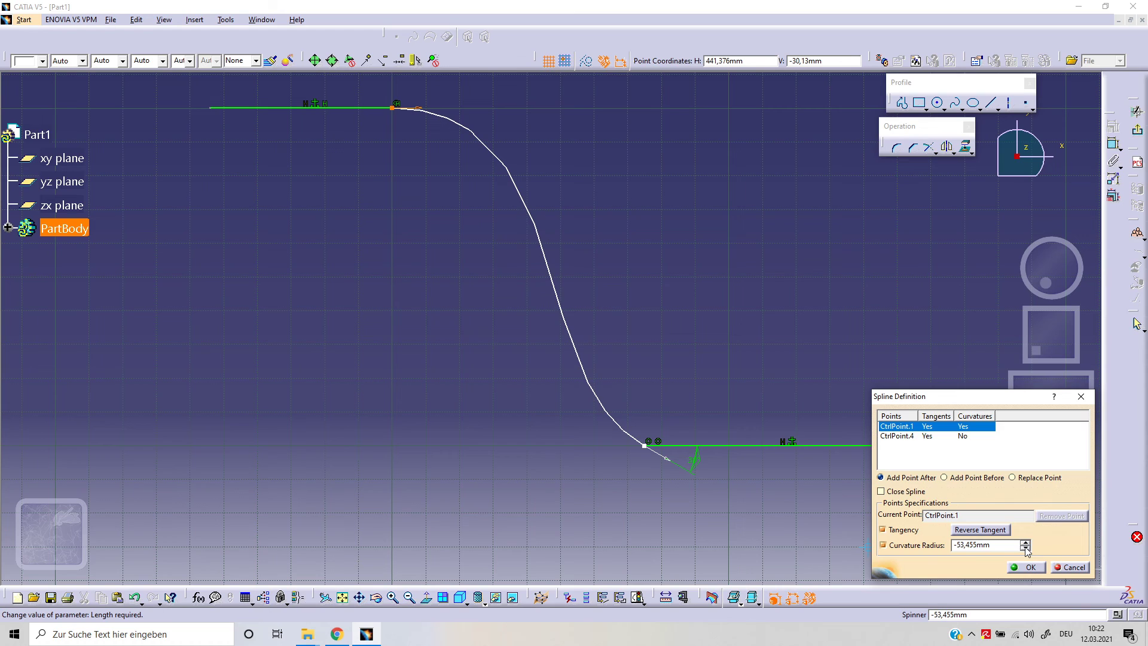
{"action": "left_click", "coordinate": [1026, 549]}
{"action": "left_click", "coordinate": [1026, 549]}
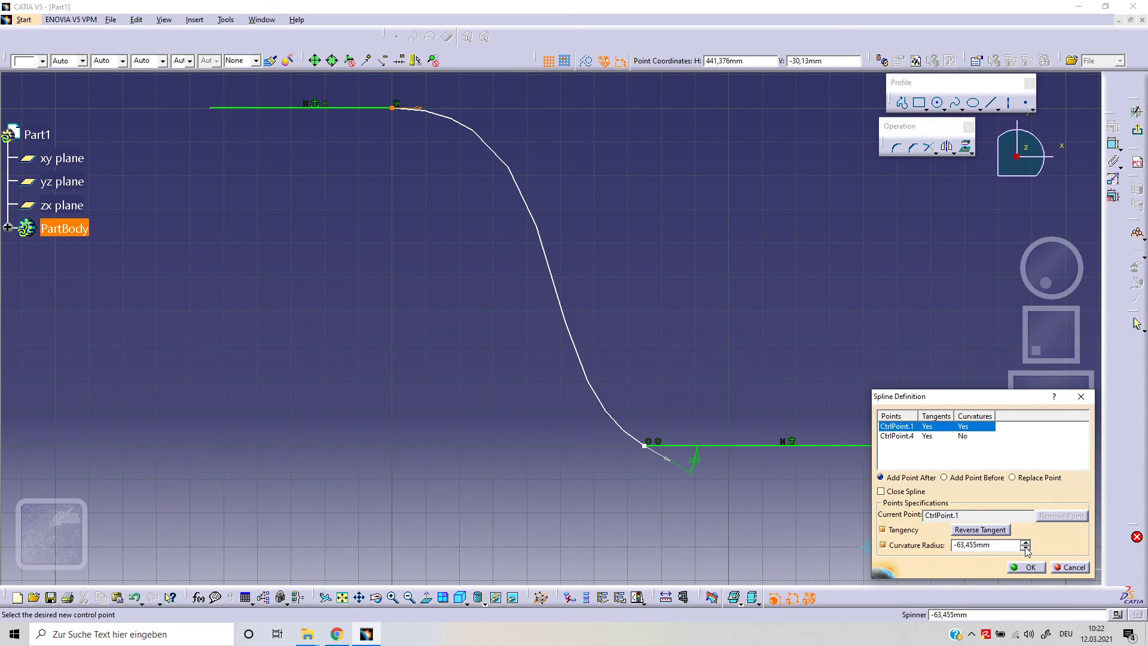
{"action": "left_click", "coordinate": [1027, 549]}
{"action": "left_click", "coordinate": [1027, 548]}
{"action": "left_click", "coordinate": [1026, 549]}
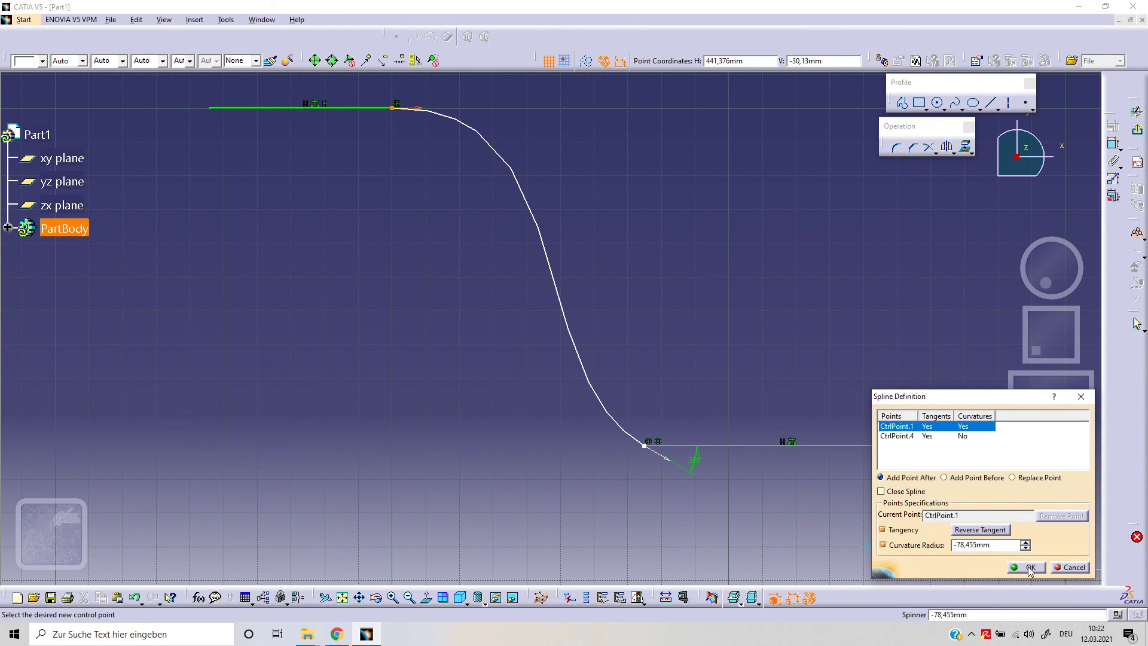
{"action": "left_click", "coordinate": [895, 549]}
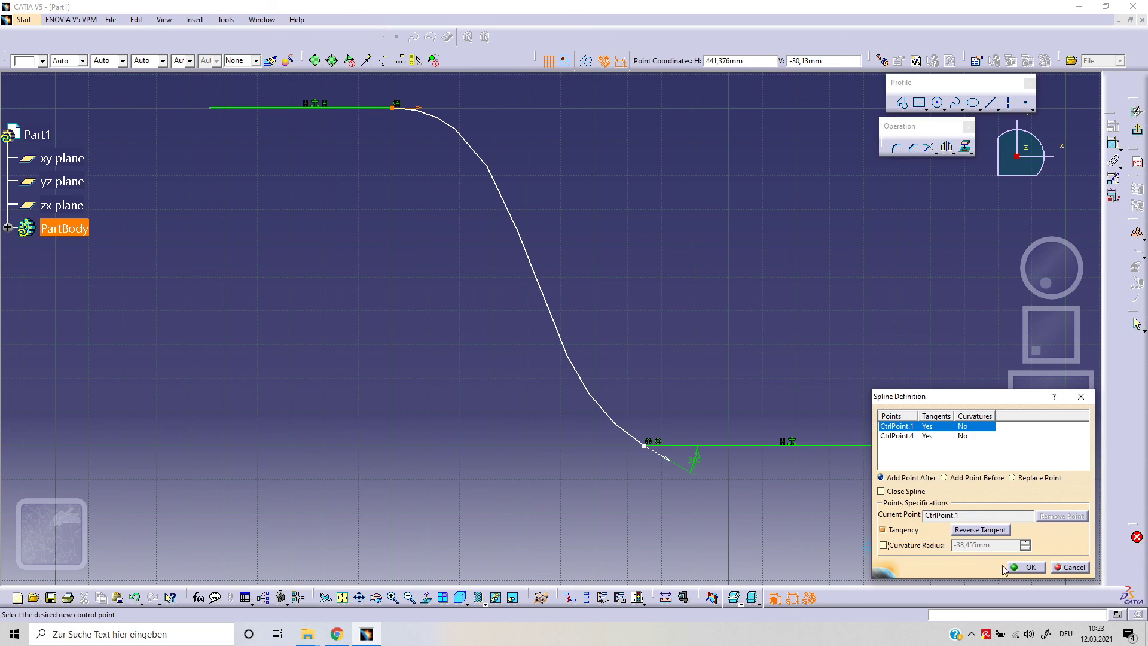
Step: Confirm the Spline Definition to keep the tangent-only S-curve between the two horizontal lines
{"action": "left_click", "coordinate": [1027, 567]}
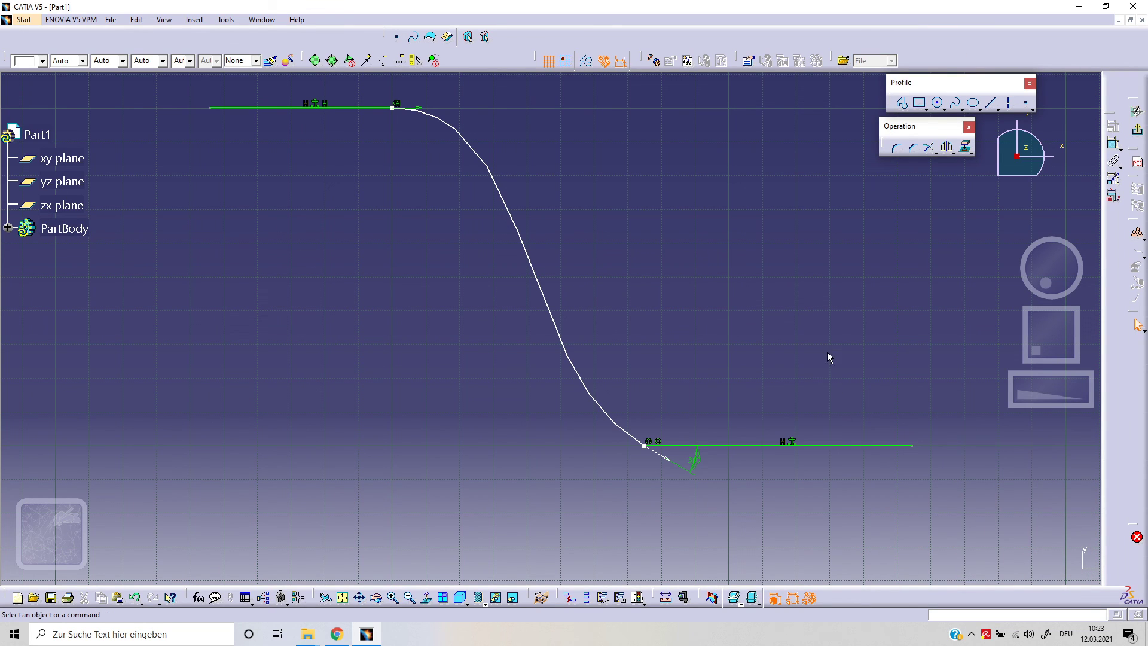